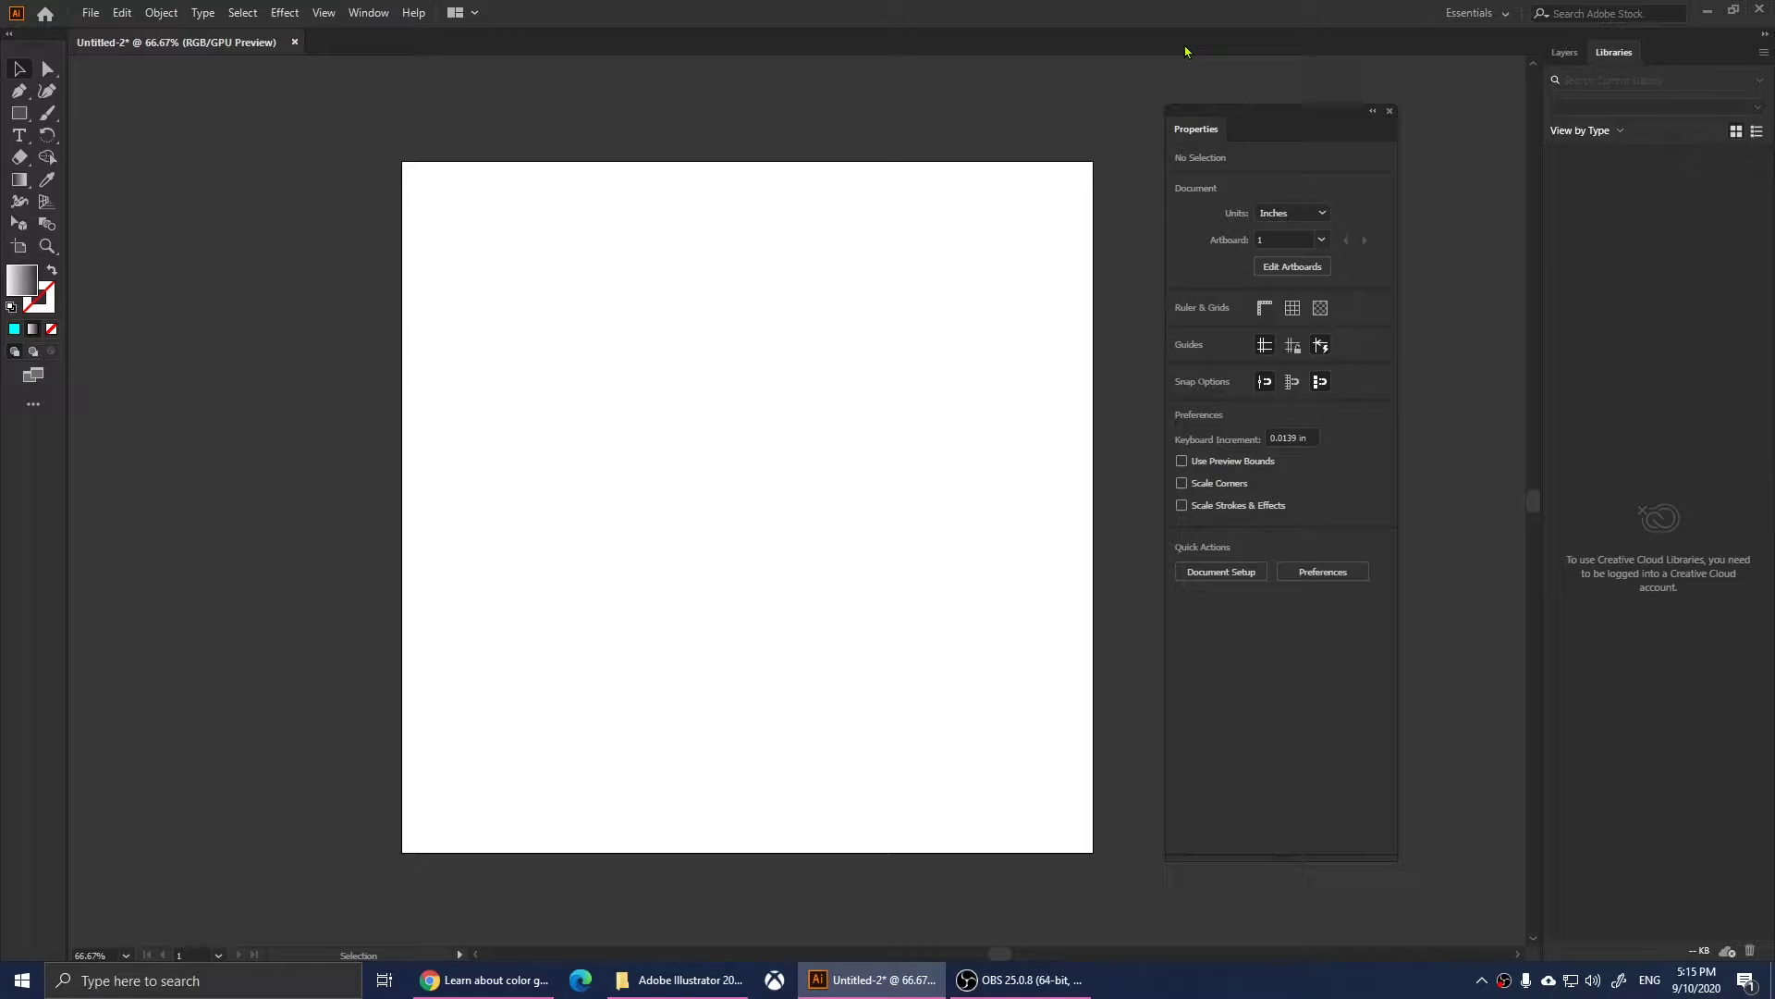
Draw a wide rectangle, about 8.014 × 3.556 in, filled with a white-to-black gradient.
{"action": "left_click", "coordinate": [19, 114]}
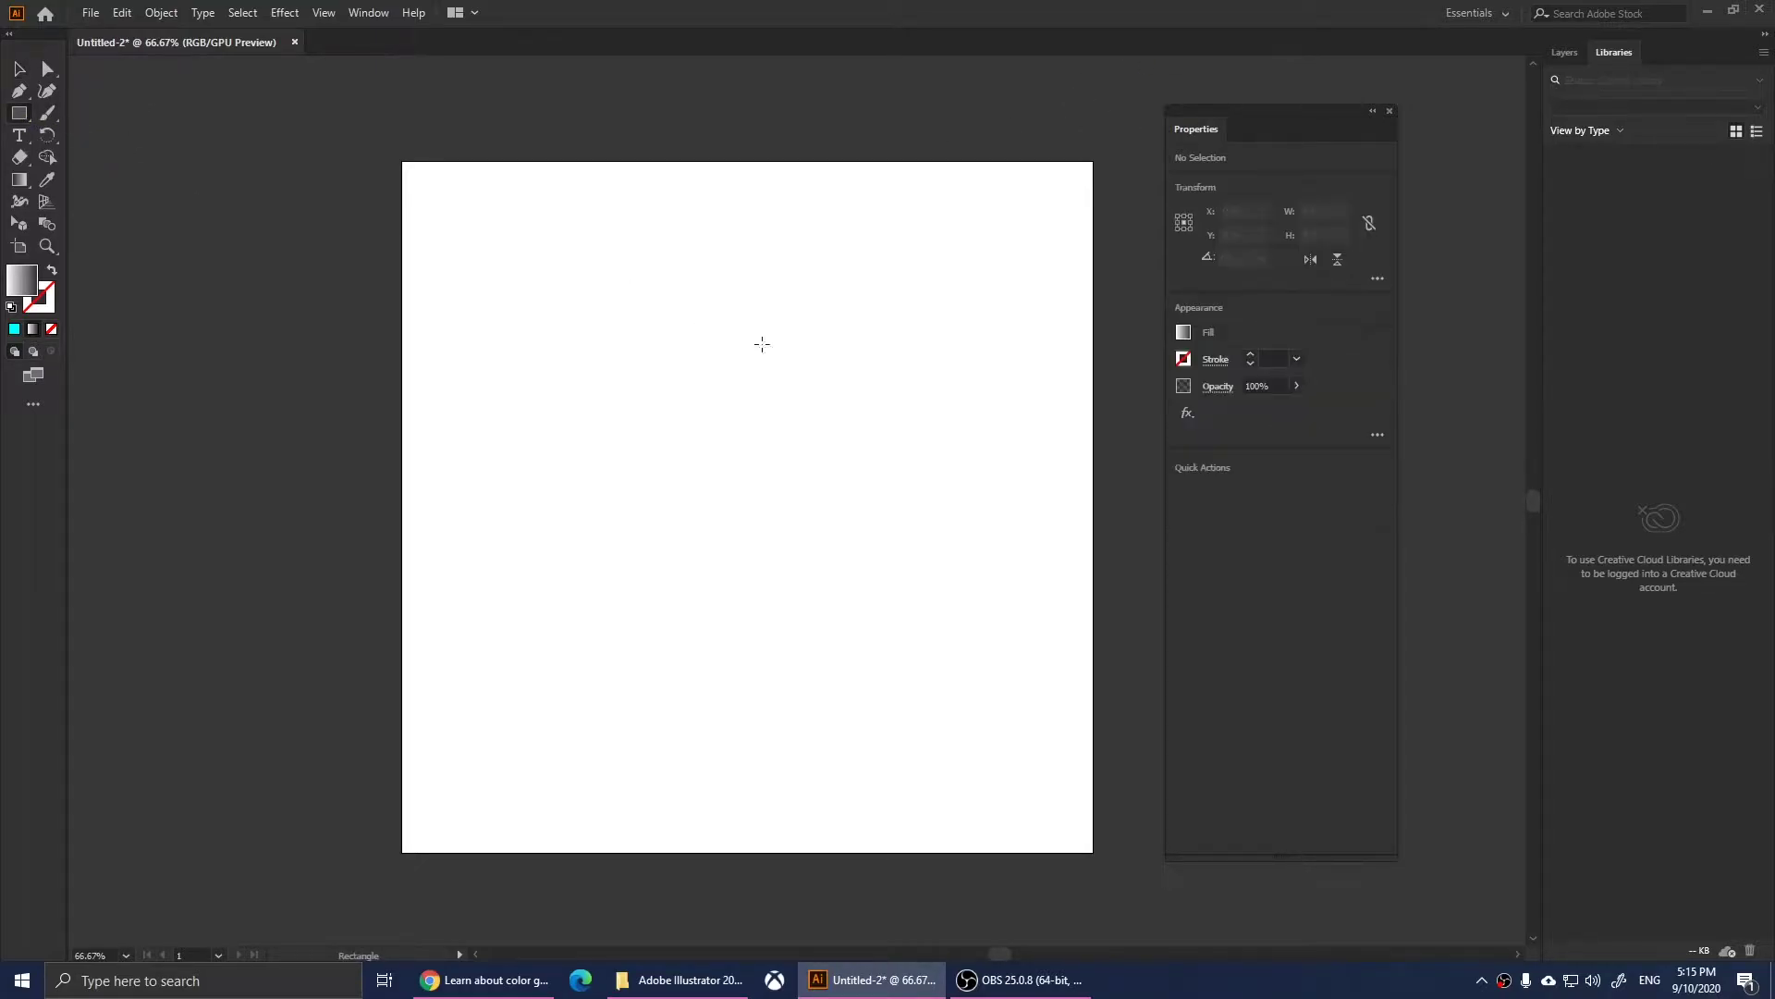
{"action": "mouse_move", "coordinate": [491, 268]}
{"action": "left_mouse_down"}
{"action": "mouse_move", "coordinate": [1042, 518]}
{"action": "mouse_move", "coordinate": [996, 491]}
{"action": "left_mouse_up"}
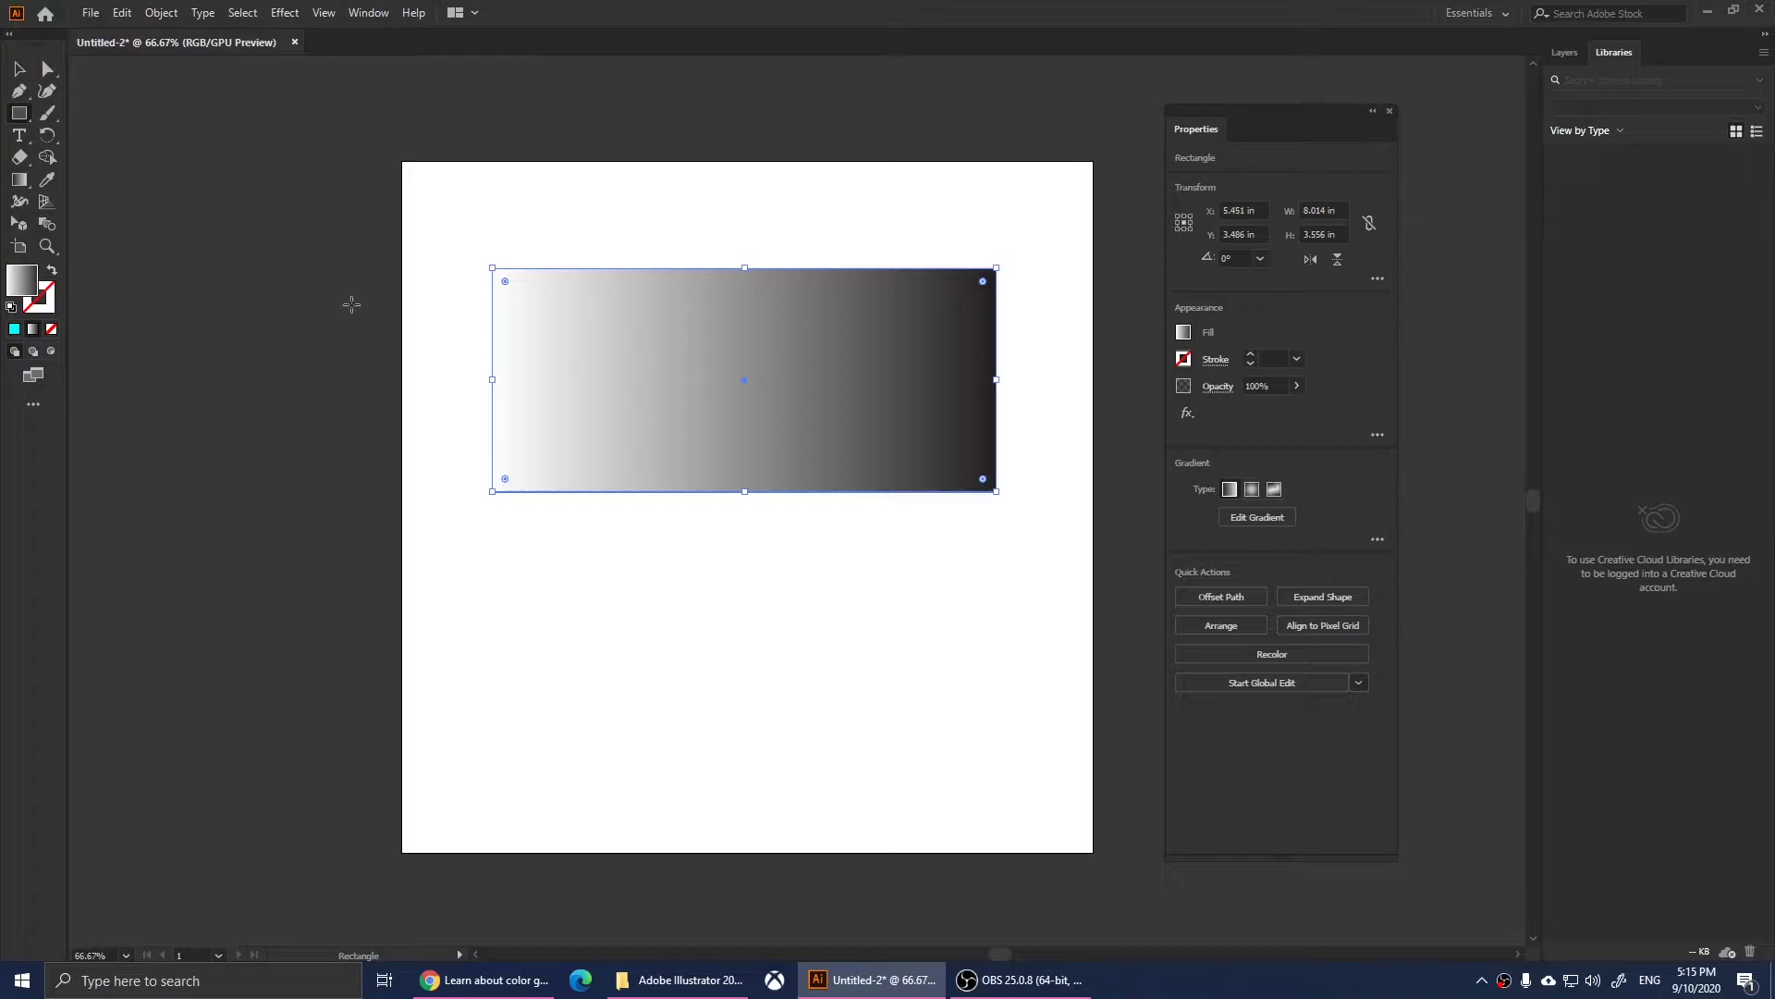
{"action": "left_click", "coordinate": [369, 13]}
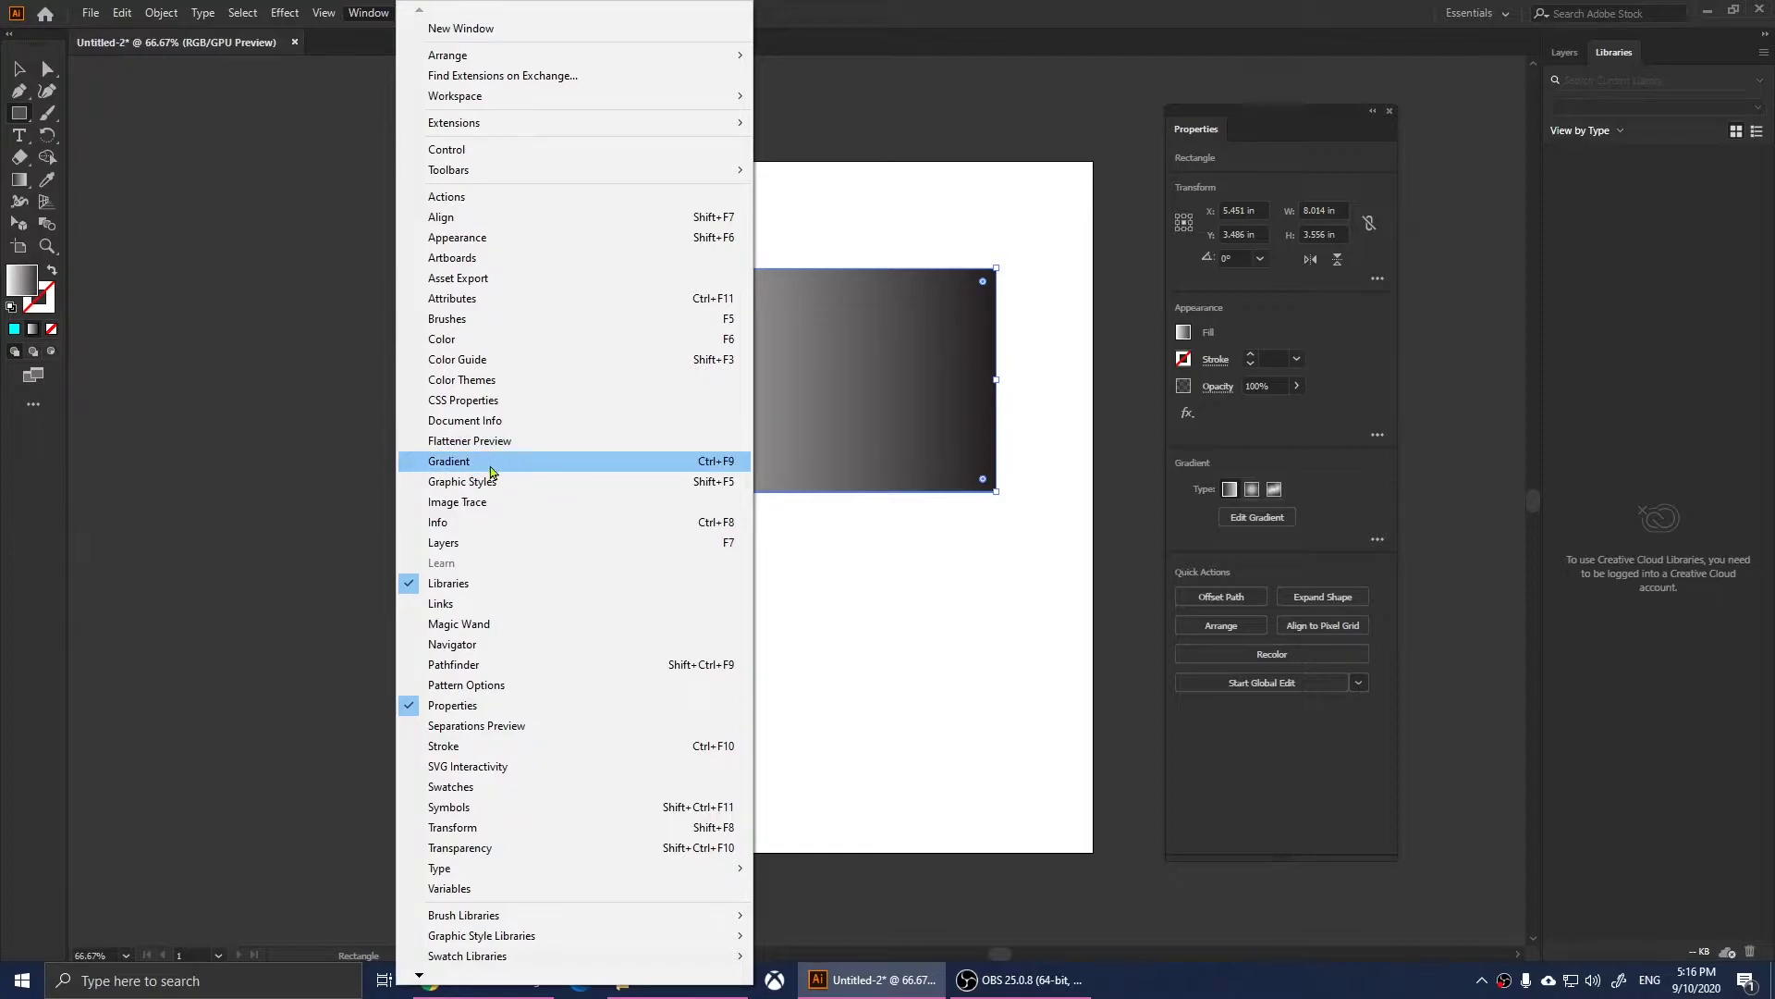
Open the Gradient panel and move it to the left of the rectangle.
{"action": "left_click", "coordinate": [552, 470]}
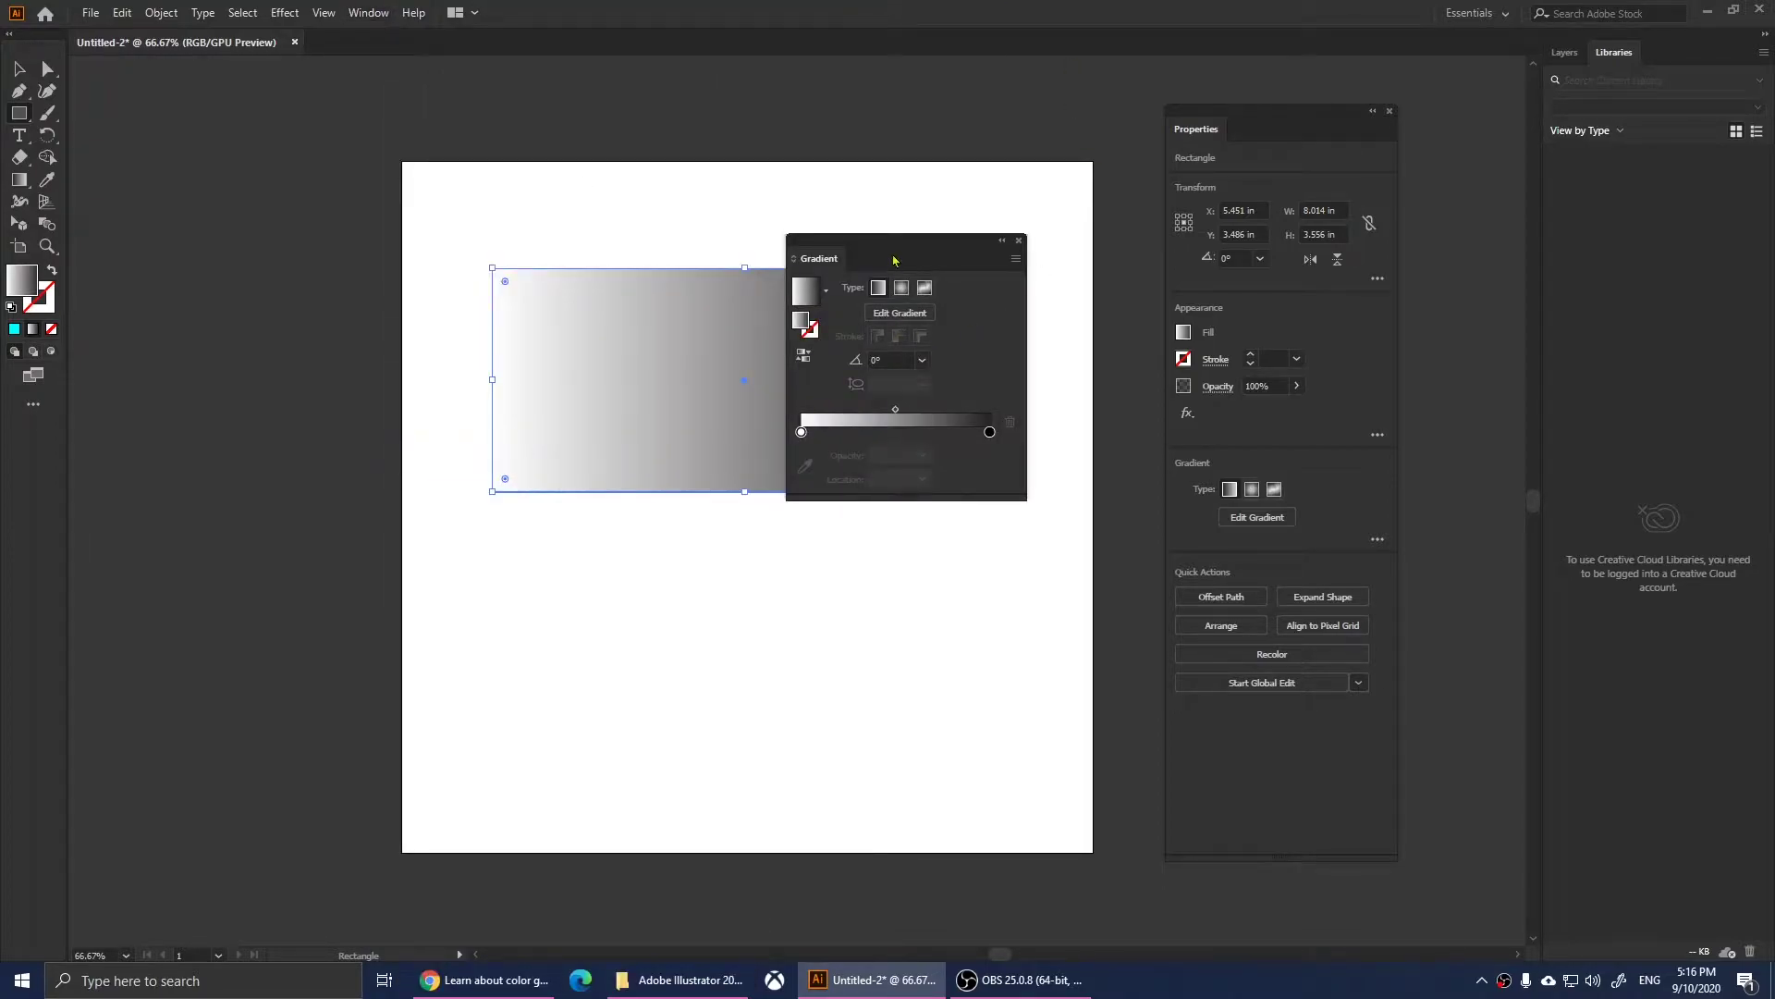
{"action": "left_click_drag", "start_coordinate": [937, 250], "coordinate": [348, 242]}
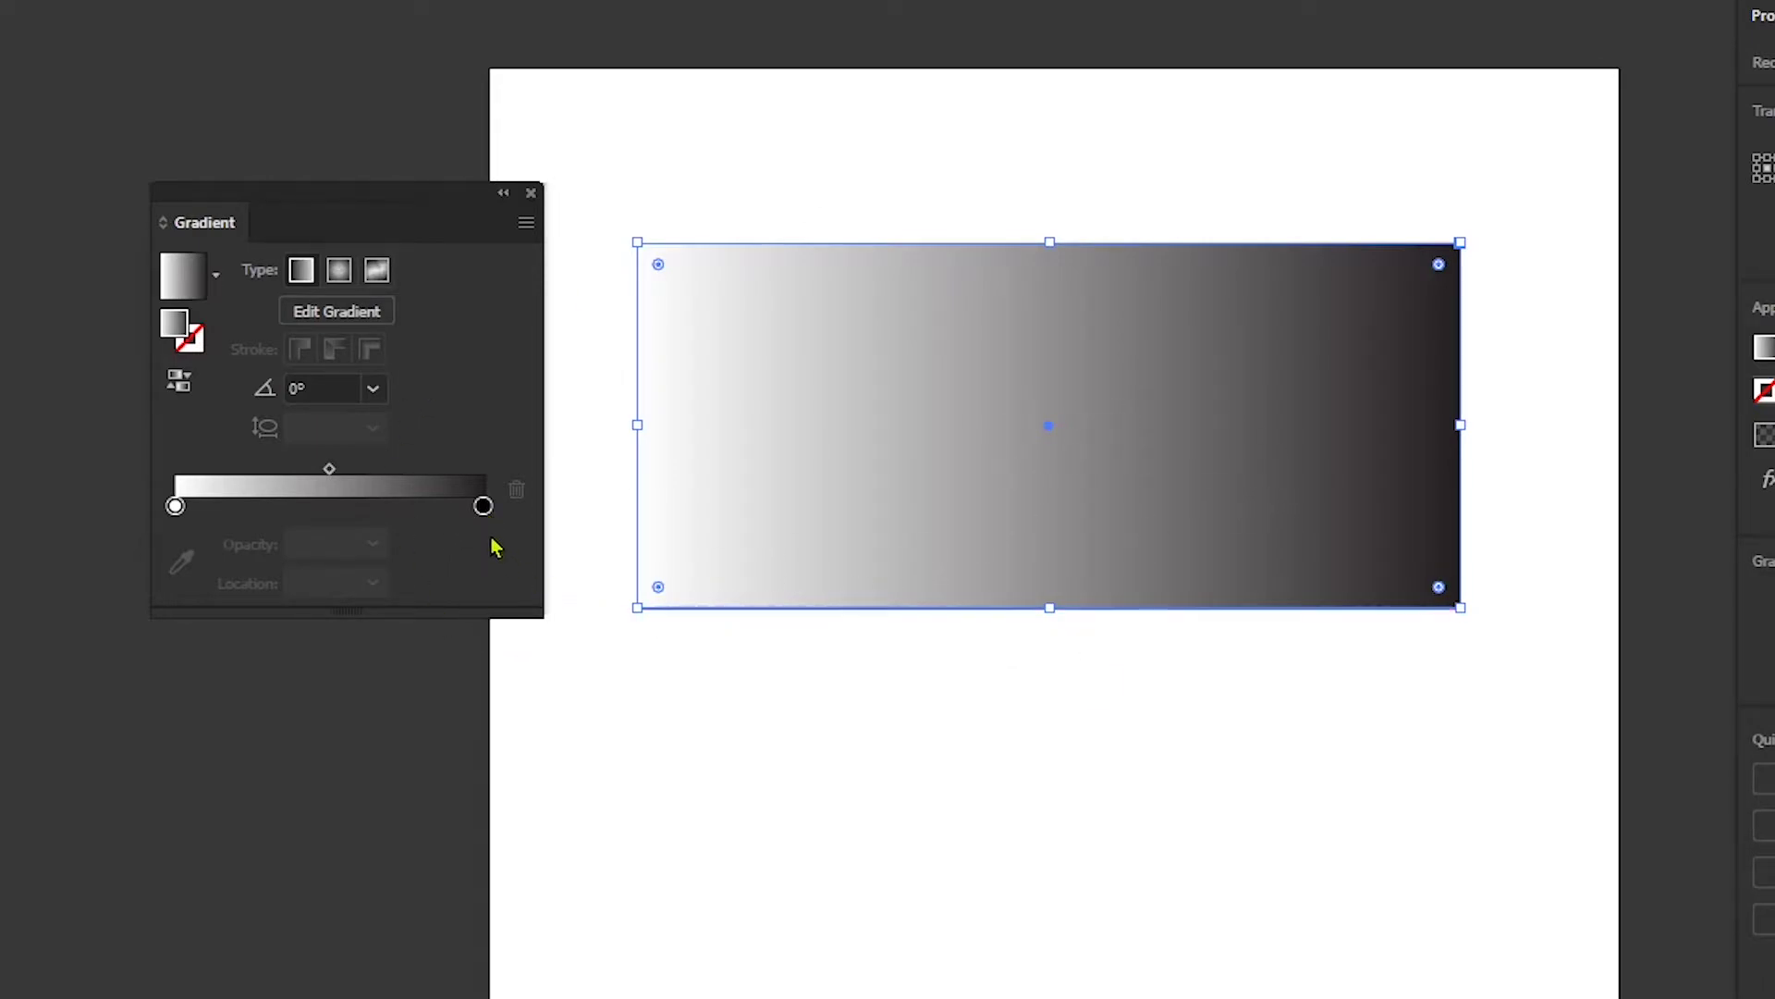
Pull the black gradient stop in to 56.25% and add a third stop at 89.18%.
{"action": "left_click_drag", "start_coordinate": [487, 515], "coordinate": [357, 516]}
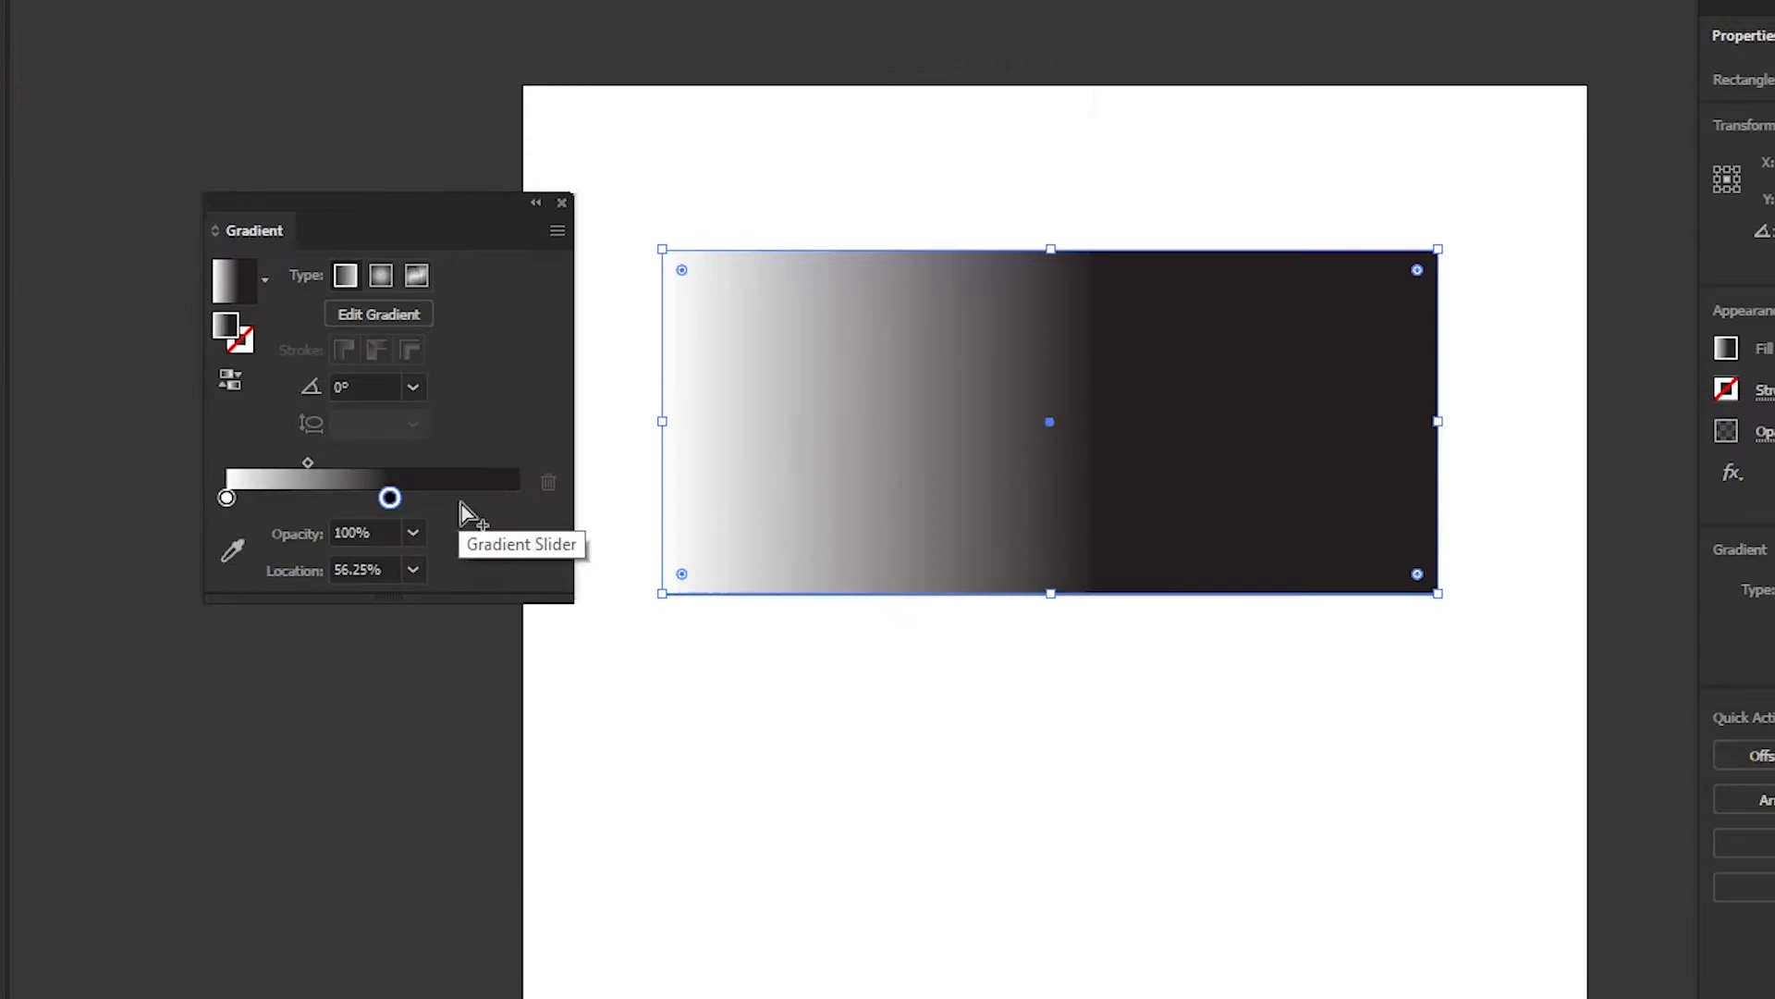
{"action": "left_click", "coordinate": [485, 502]}
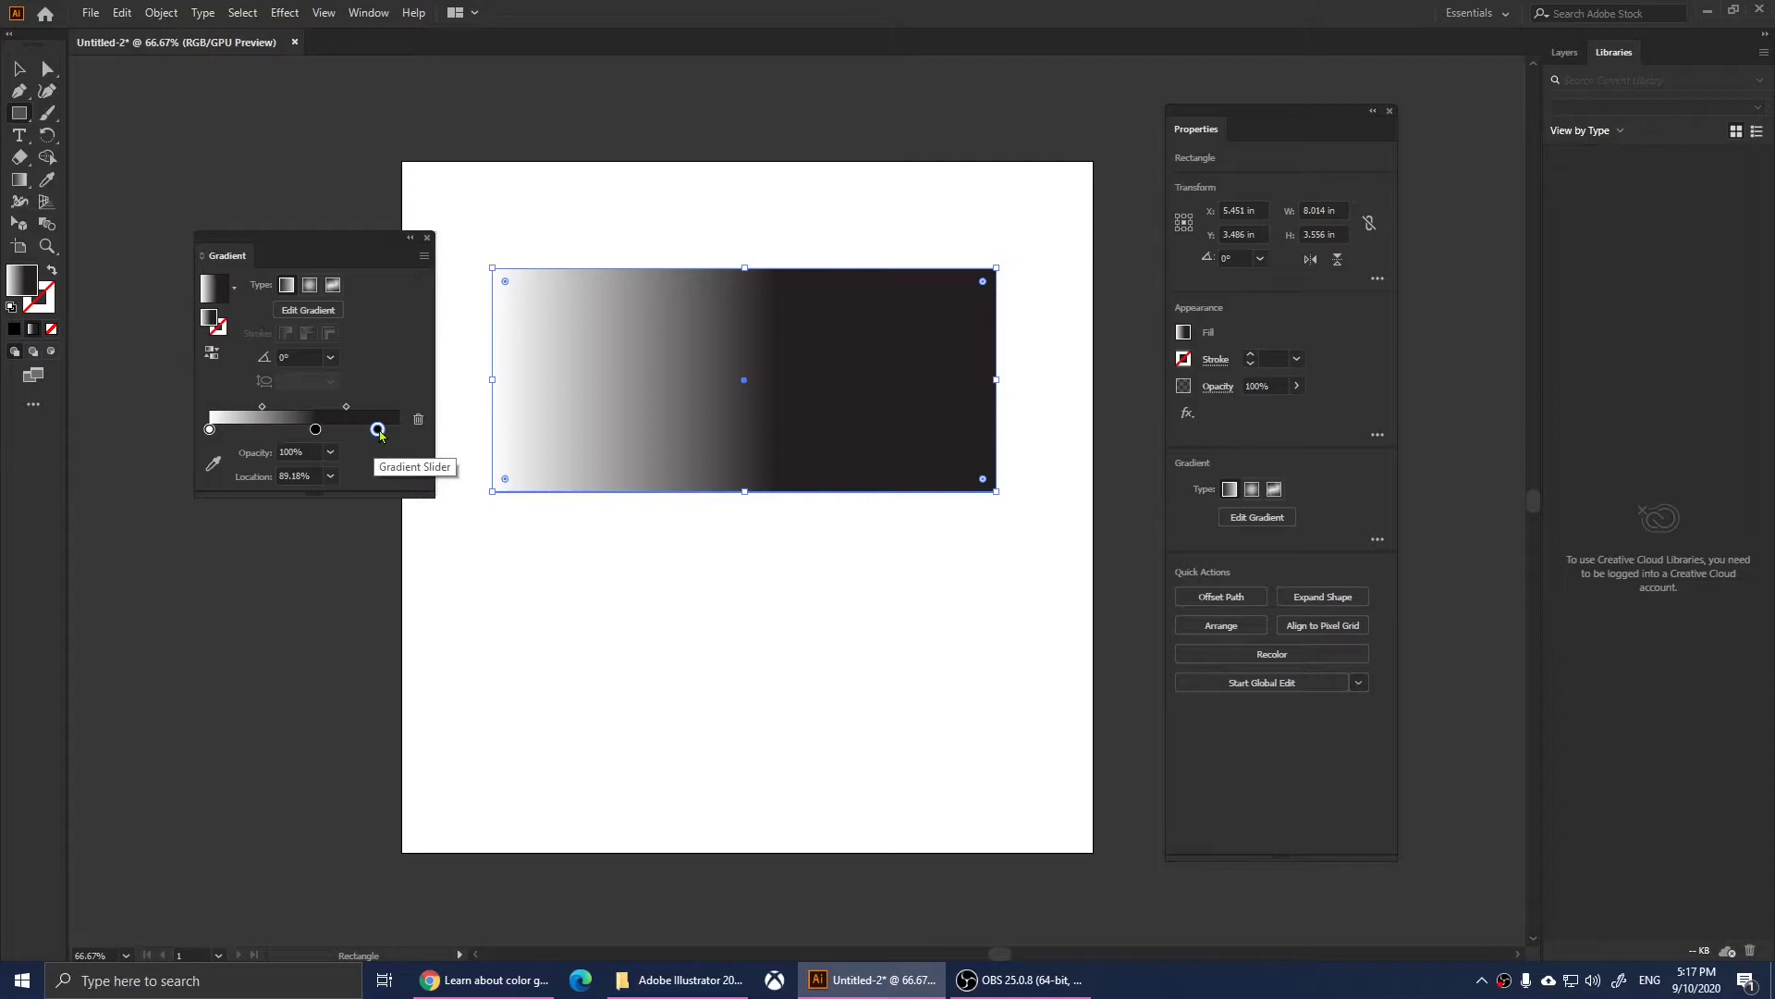
Make the new right stop a bright RGB blue and move the black stop to 47.6%.
{"action": "double_click", "coordinate": [378, 429]}
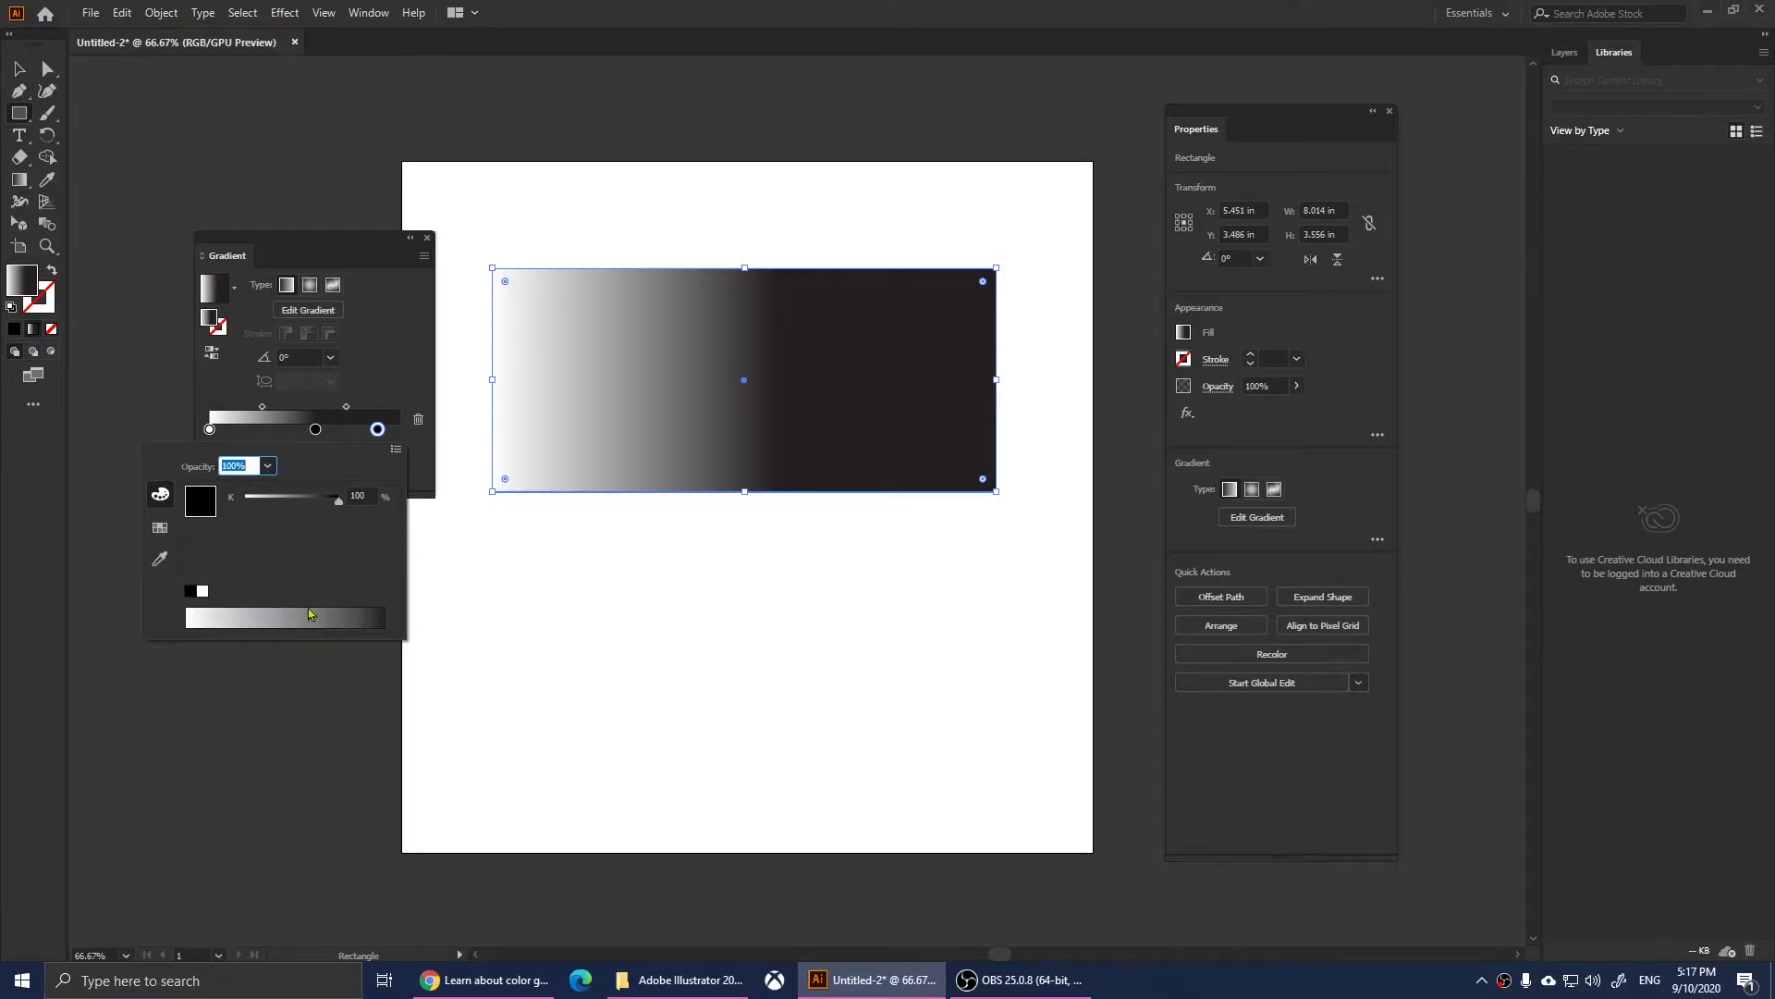
{"action": "left_click", "coordinate": [396, 426]}
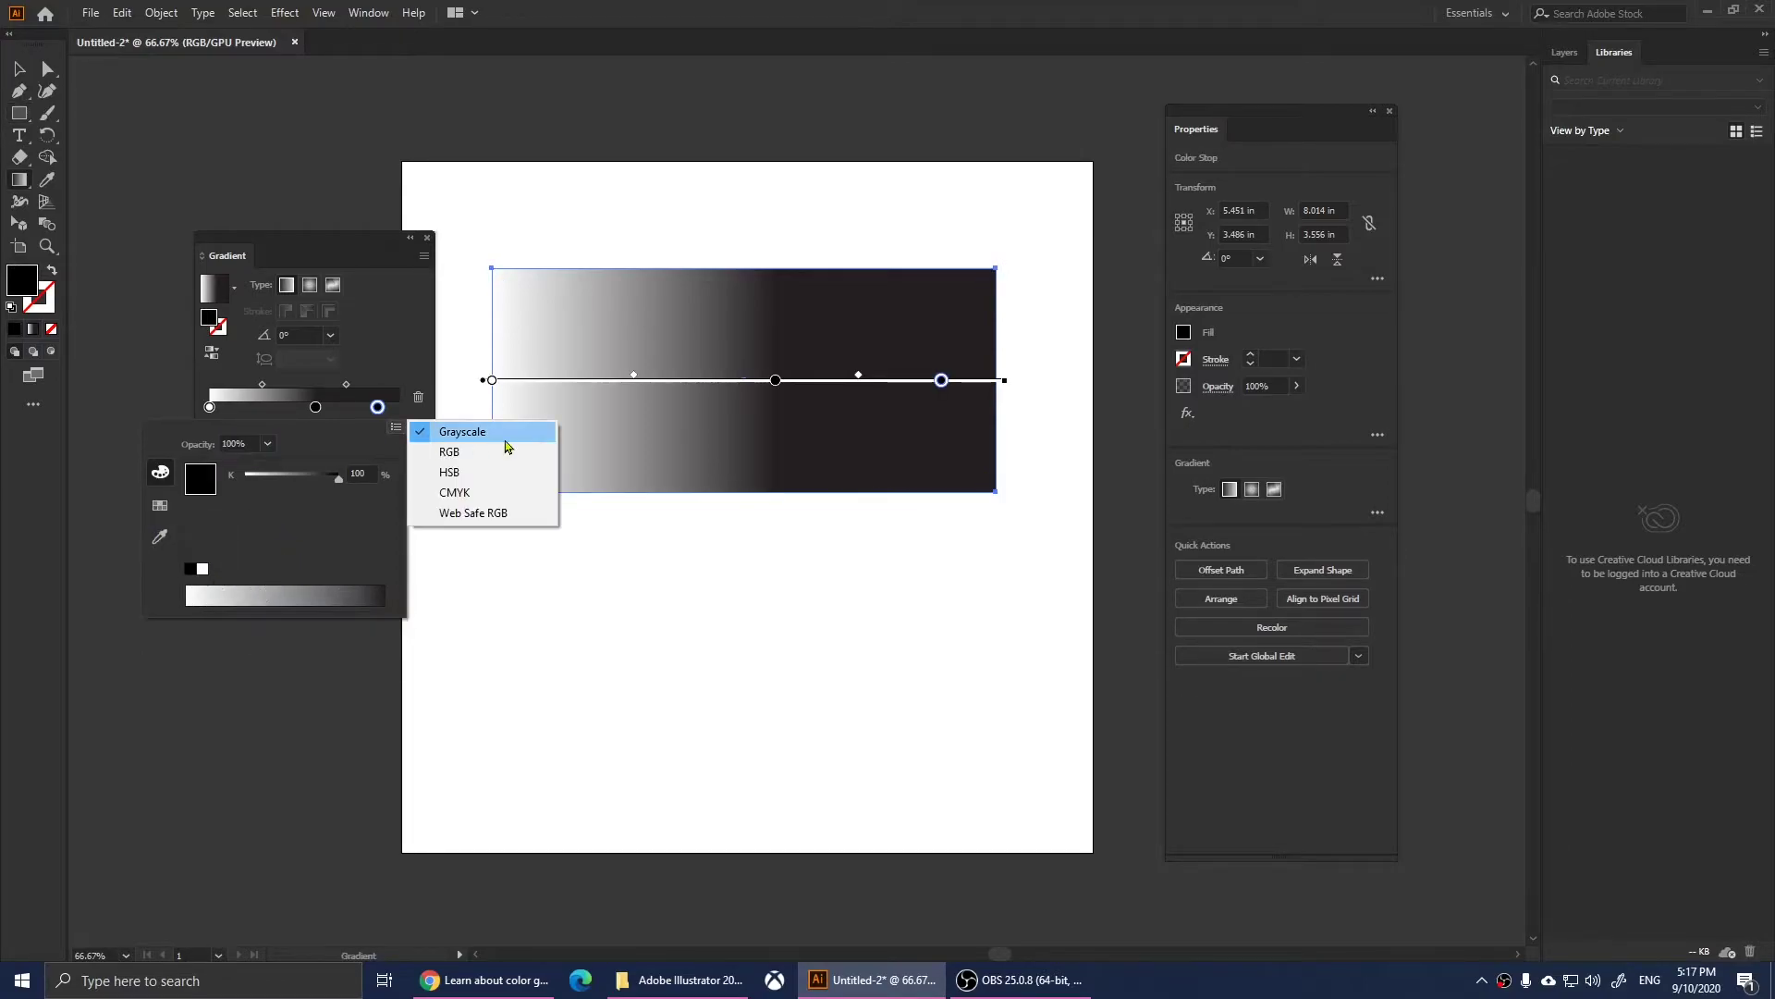
{"action": "left_click", "coordinate": [513, 436]}
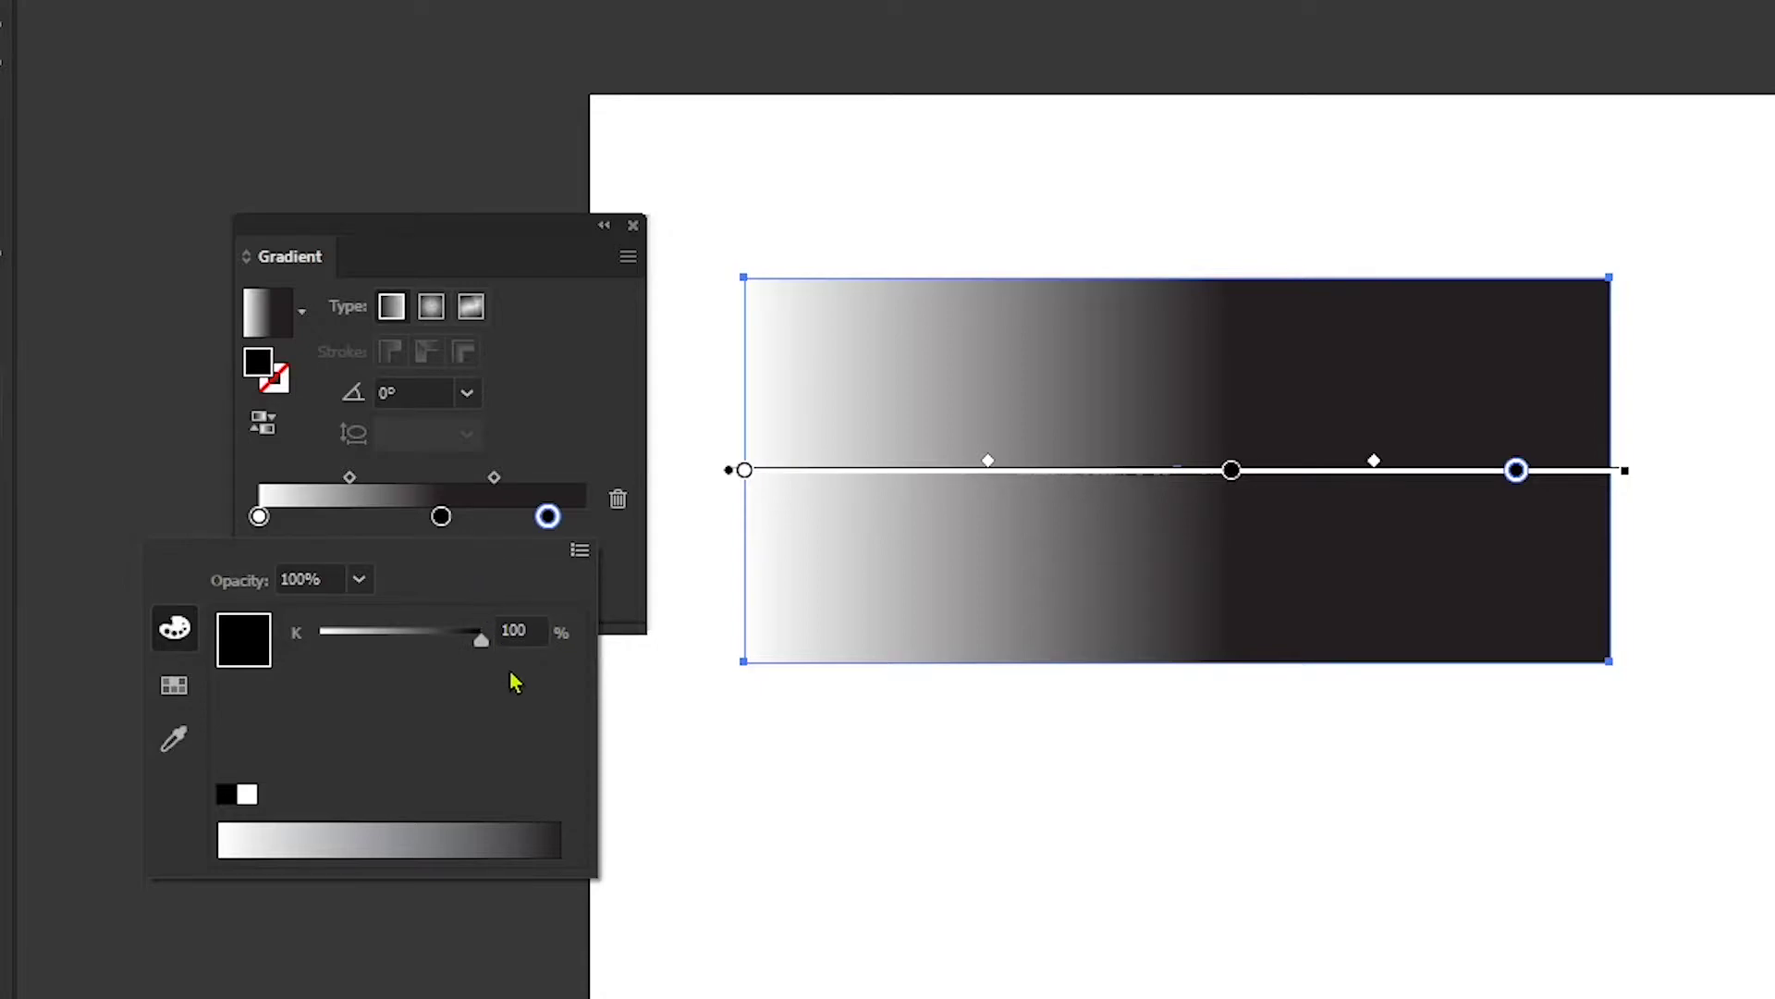
{"action": "left_click", "coordinate": [579, 551]}
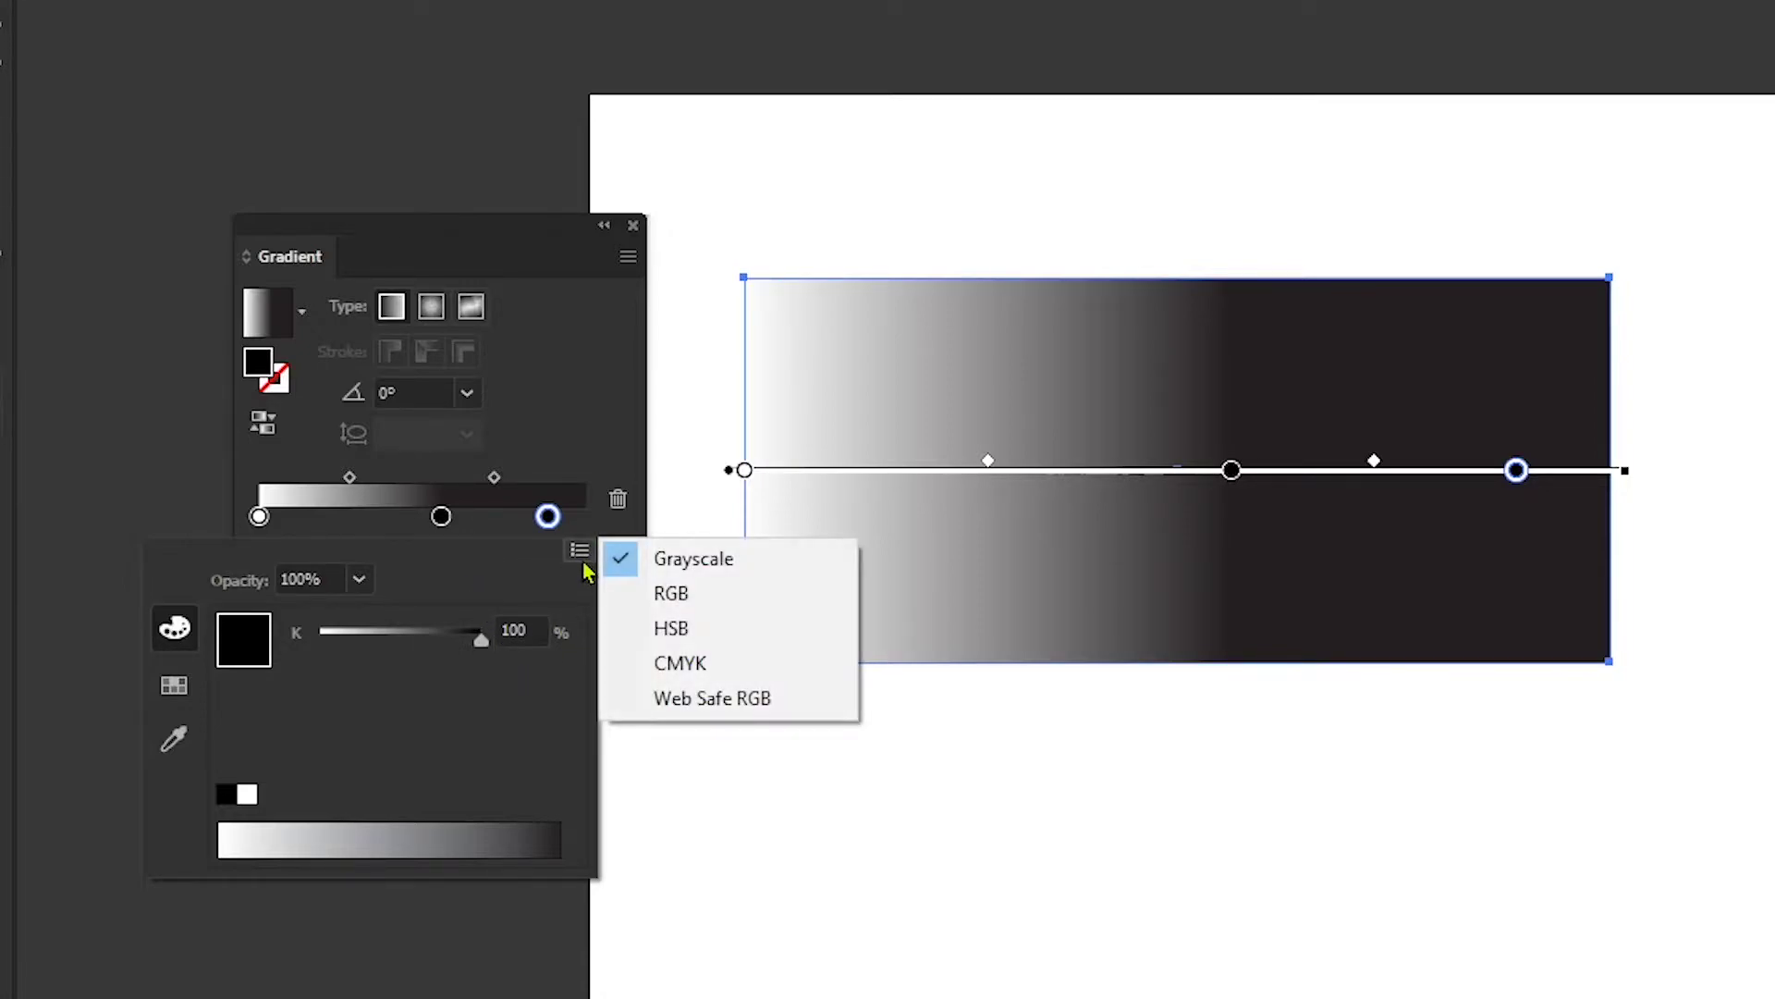
{"action": "left_click", "coordinate": [725, 596]}
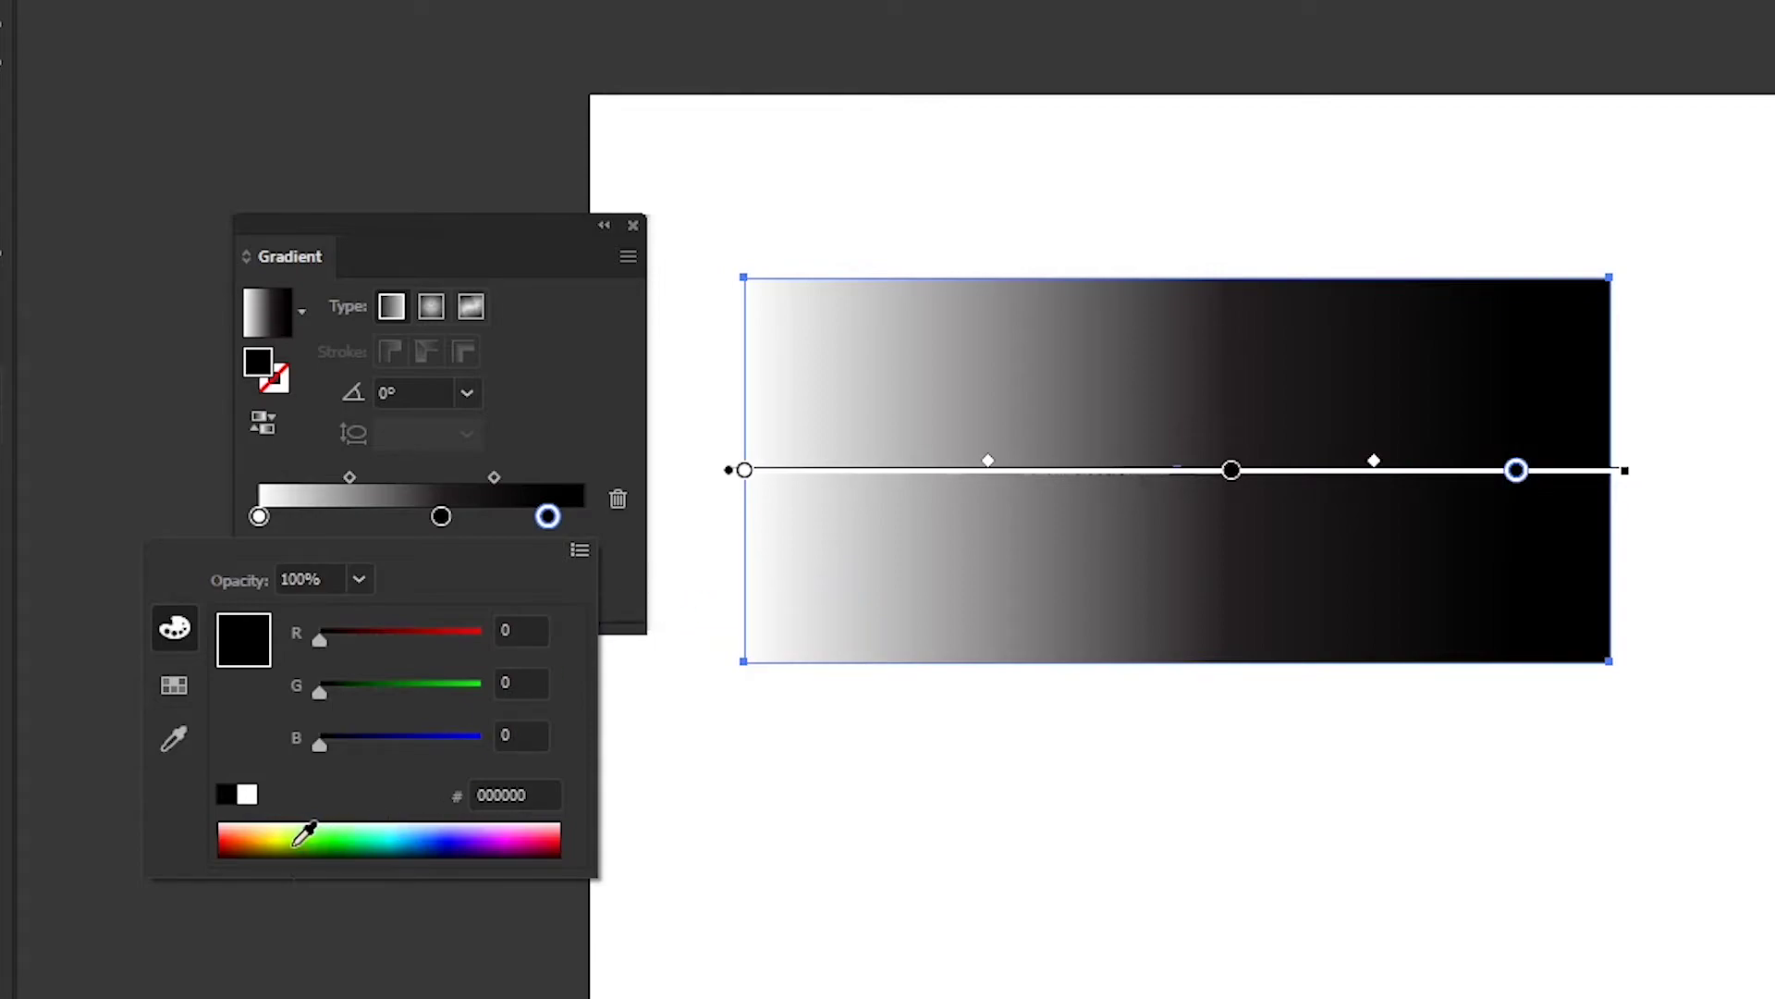
{"action": "left_click", "coordinate": [414, 835]}
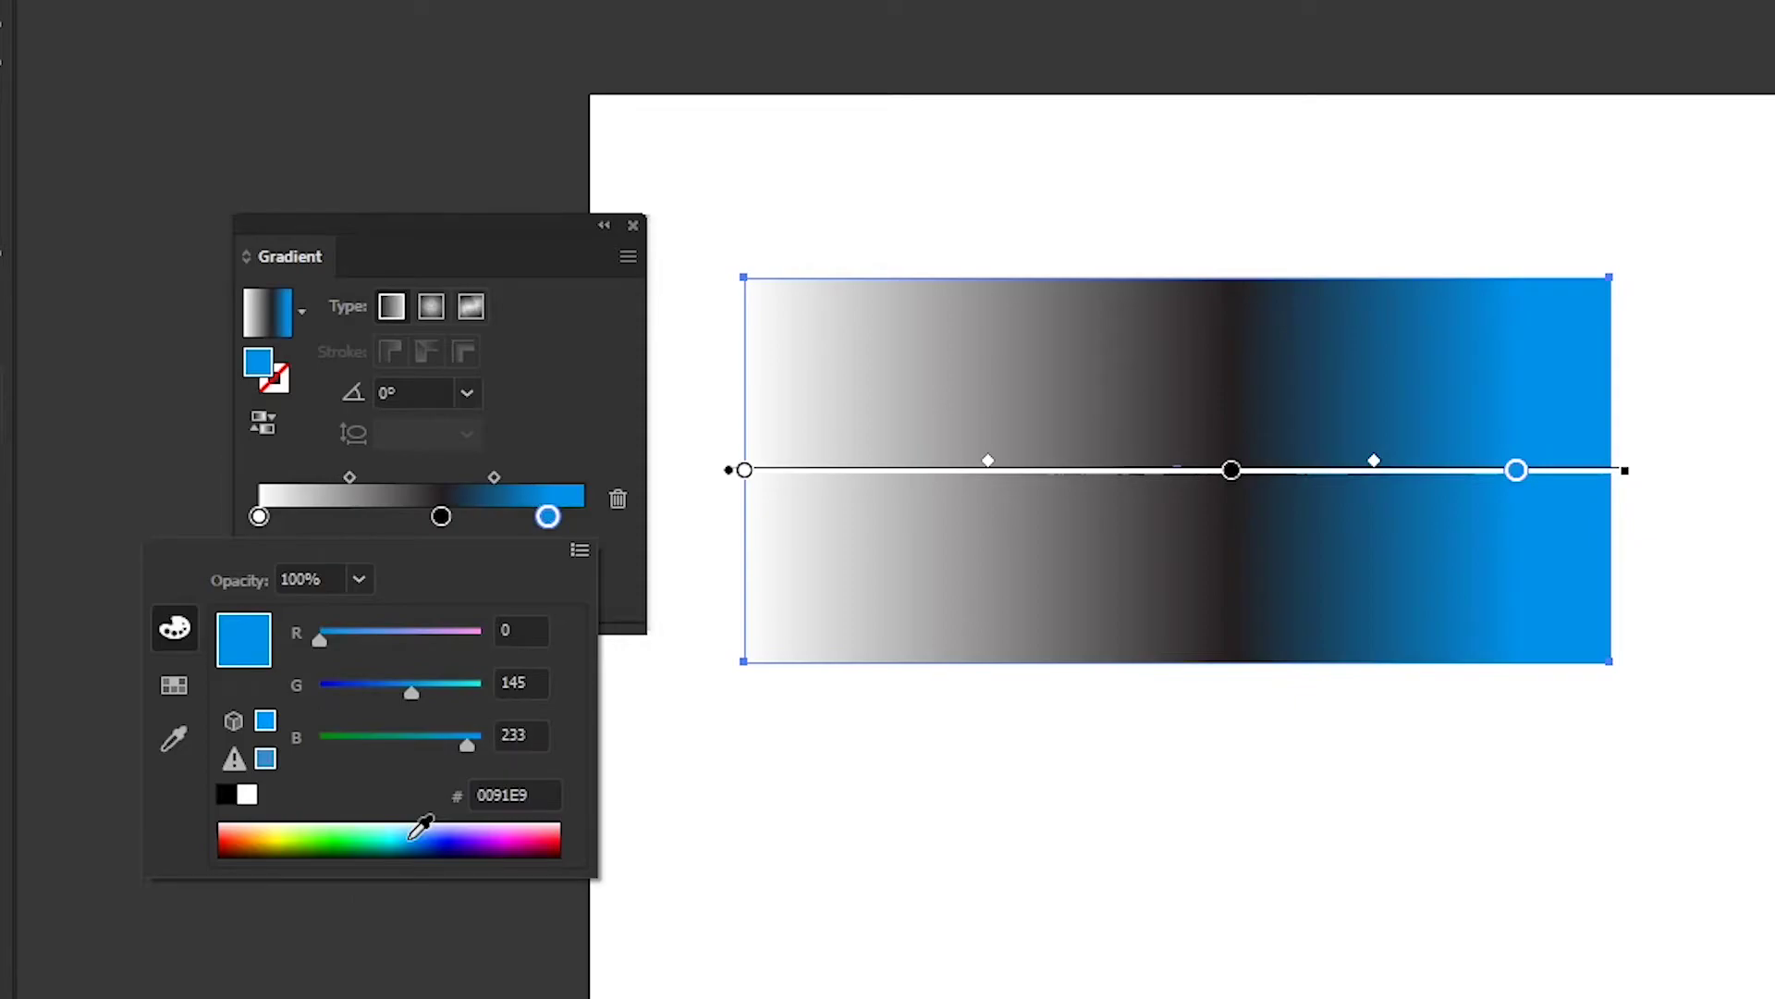
{"action": "left_click_drag", "start_coordinate": [420, 826], "coordinate": [428, 829]}
{"action": "key", "text": "Escape"}
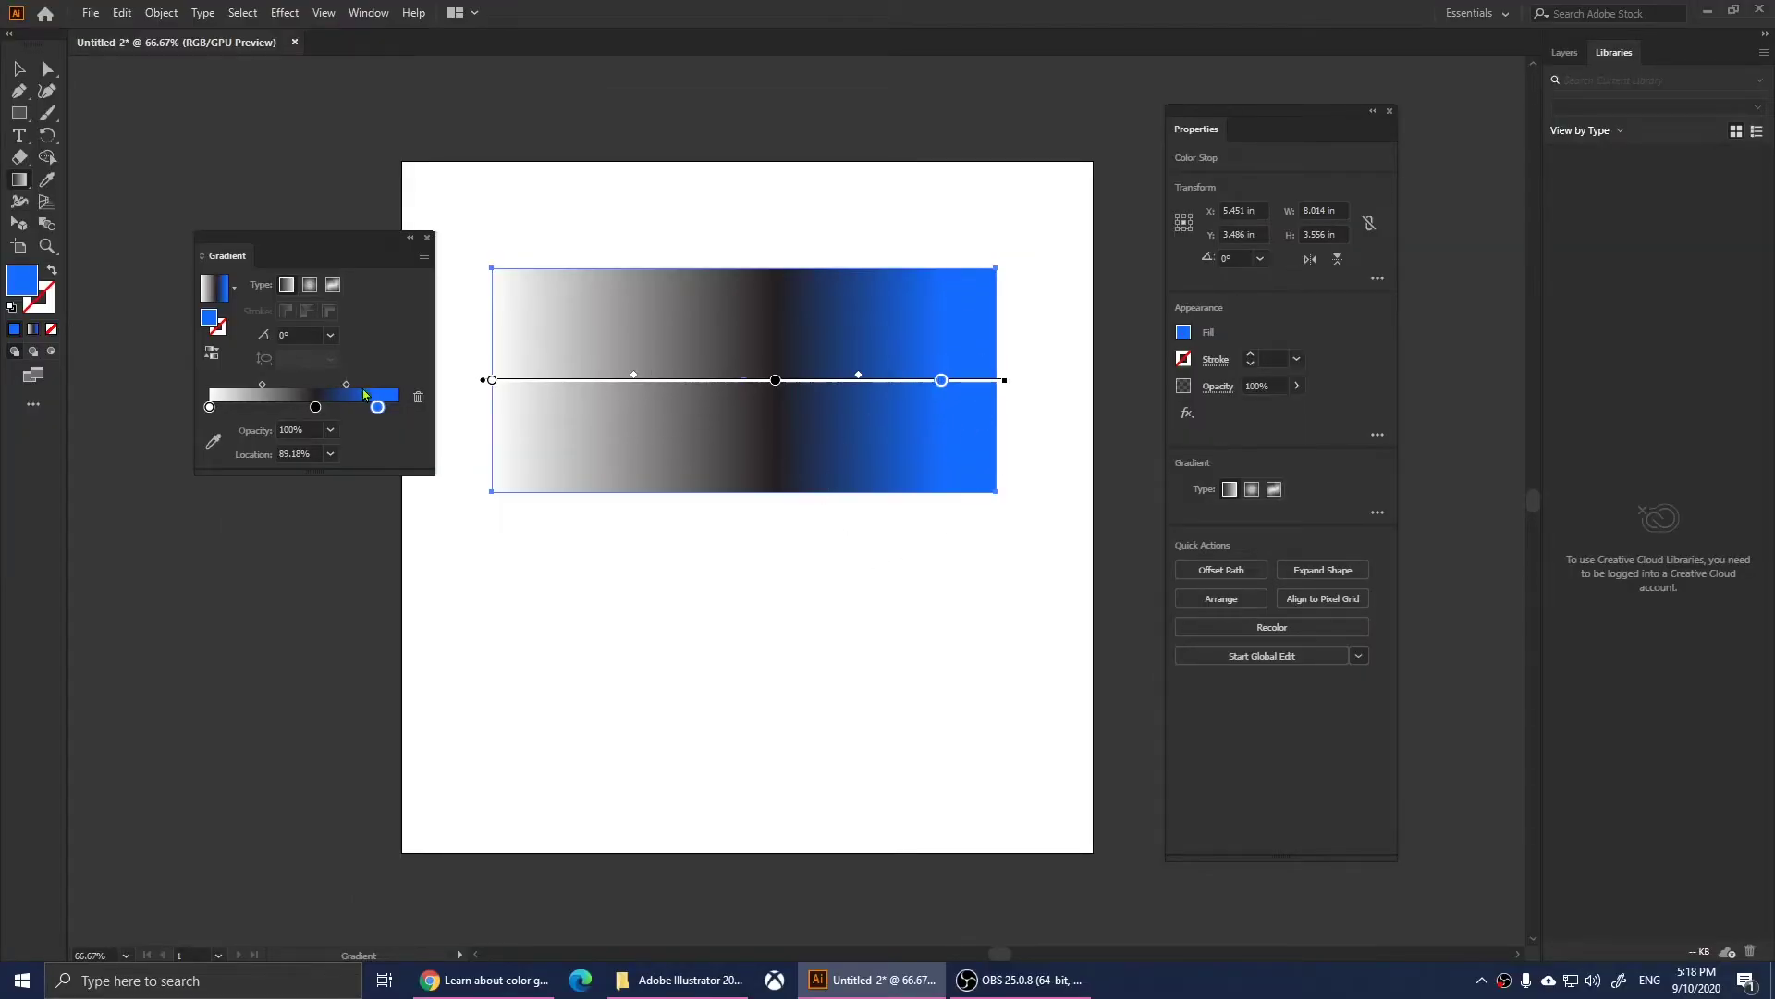
{"action": "left_click_drag", "start_coordinate": [315, 408], "coordinate": [299, 408]}
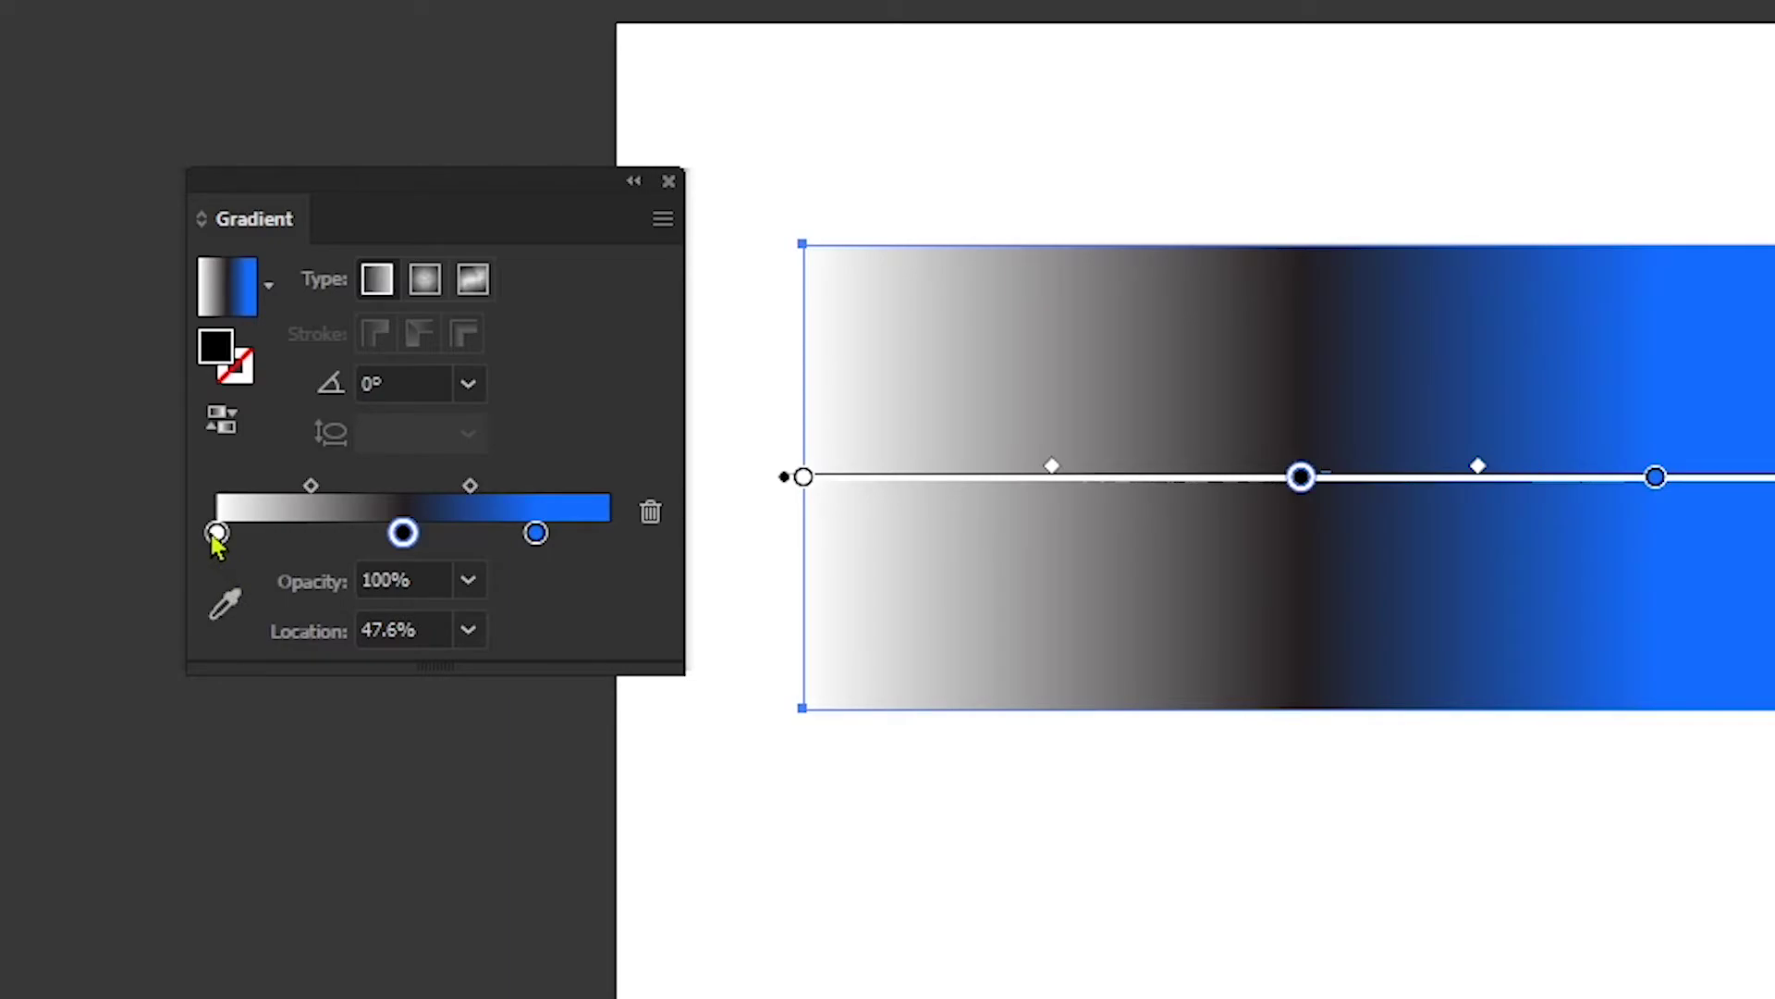
Recolour the white left stop to RGB blue 155FFF.
{"action": "double_click", "coordinate": [216, 533]}
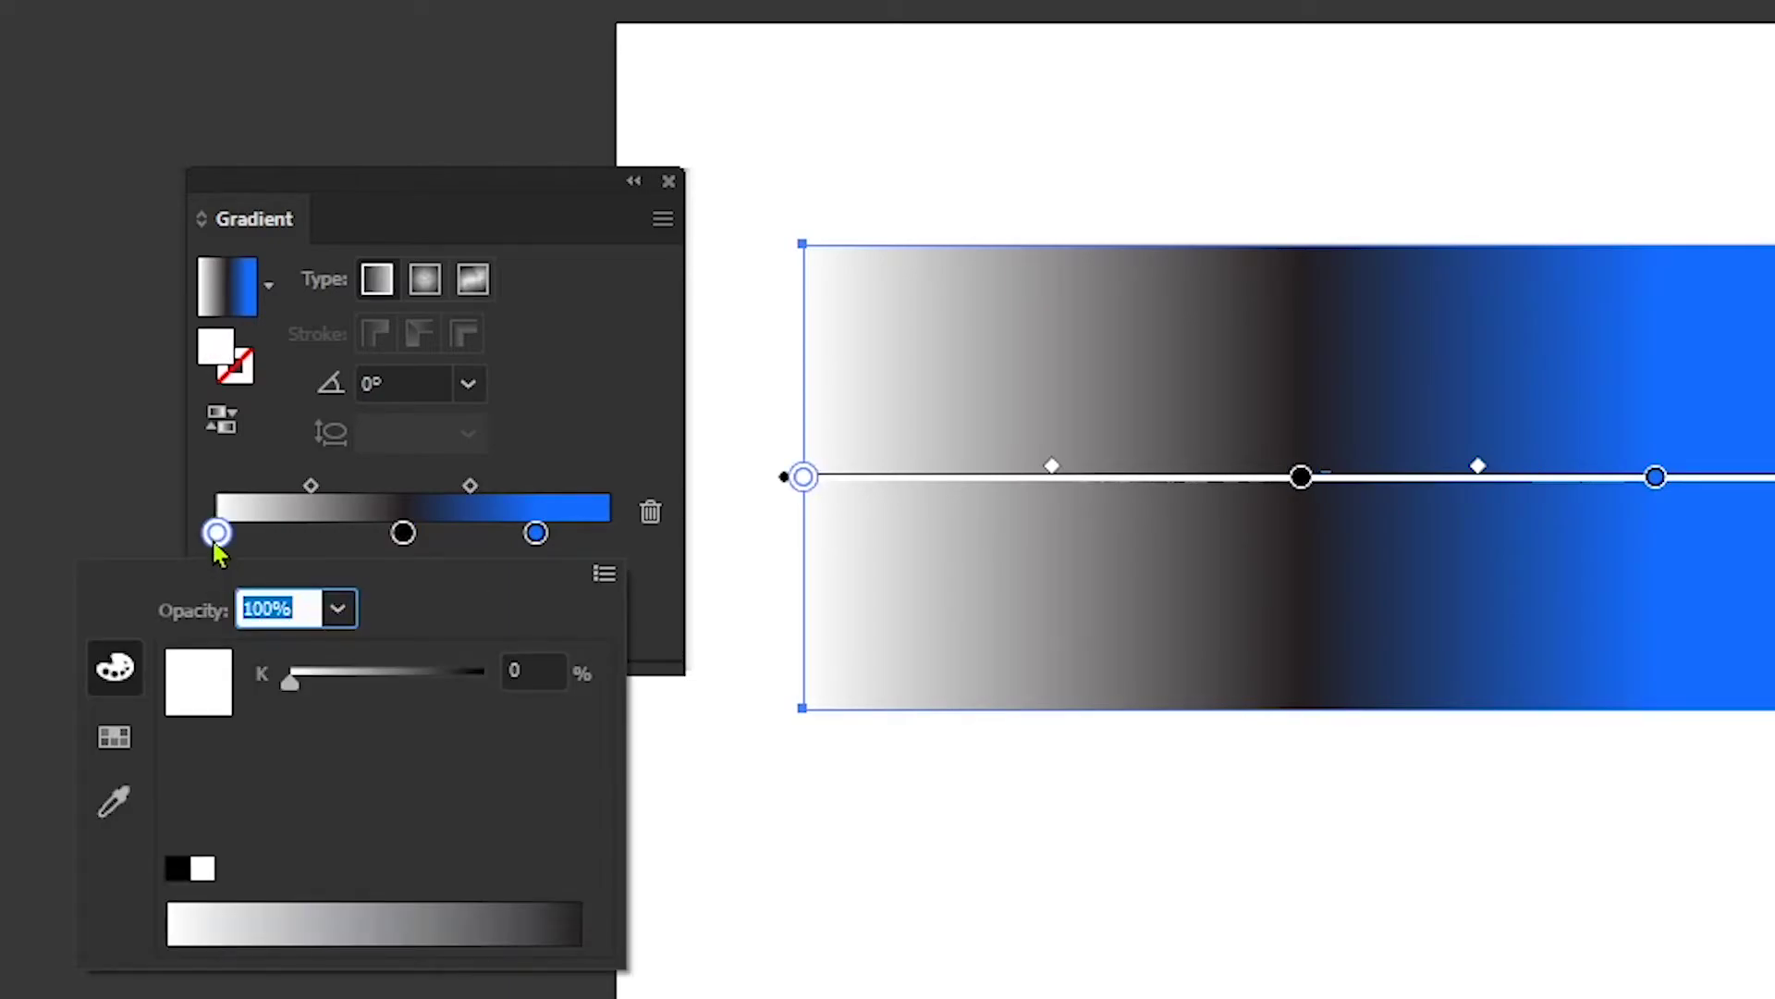
{"action": "left_click", "coordinate": [613, 617]}
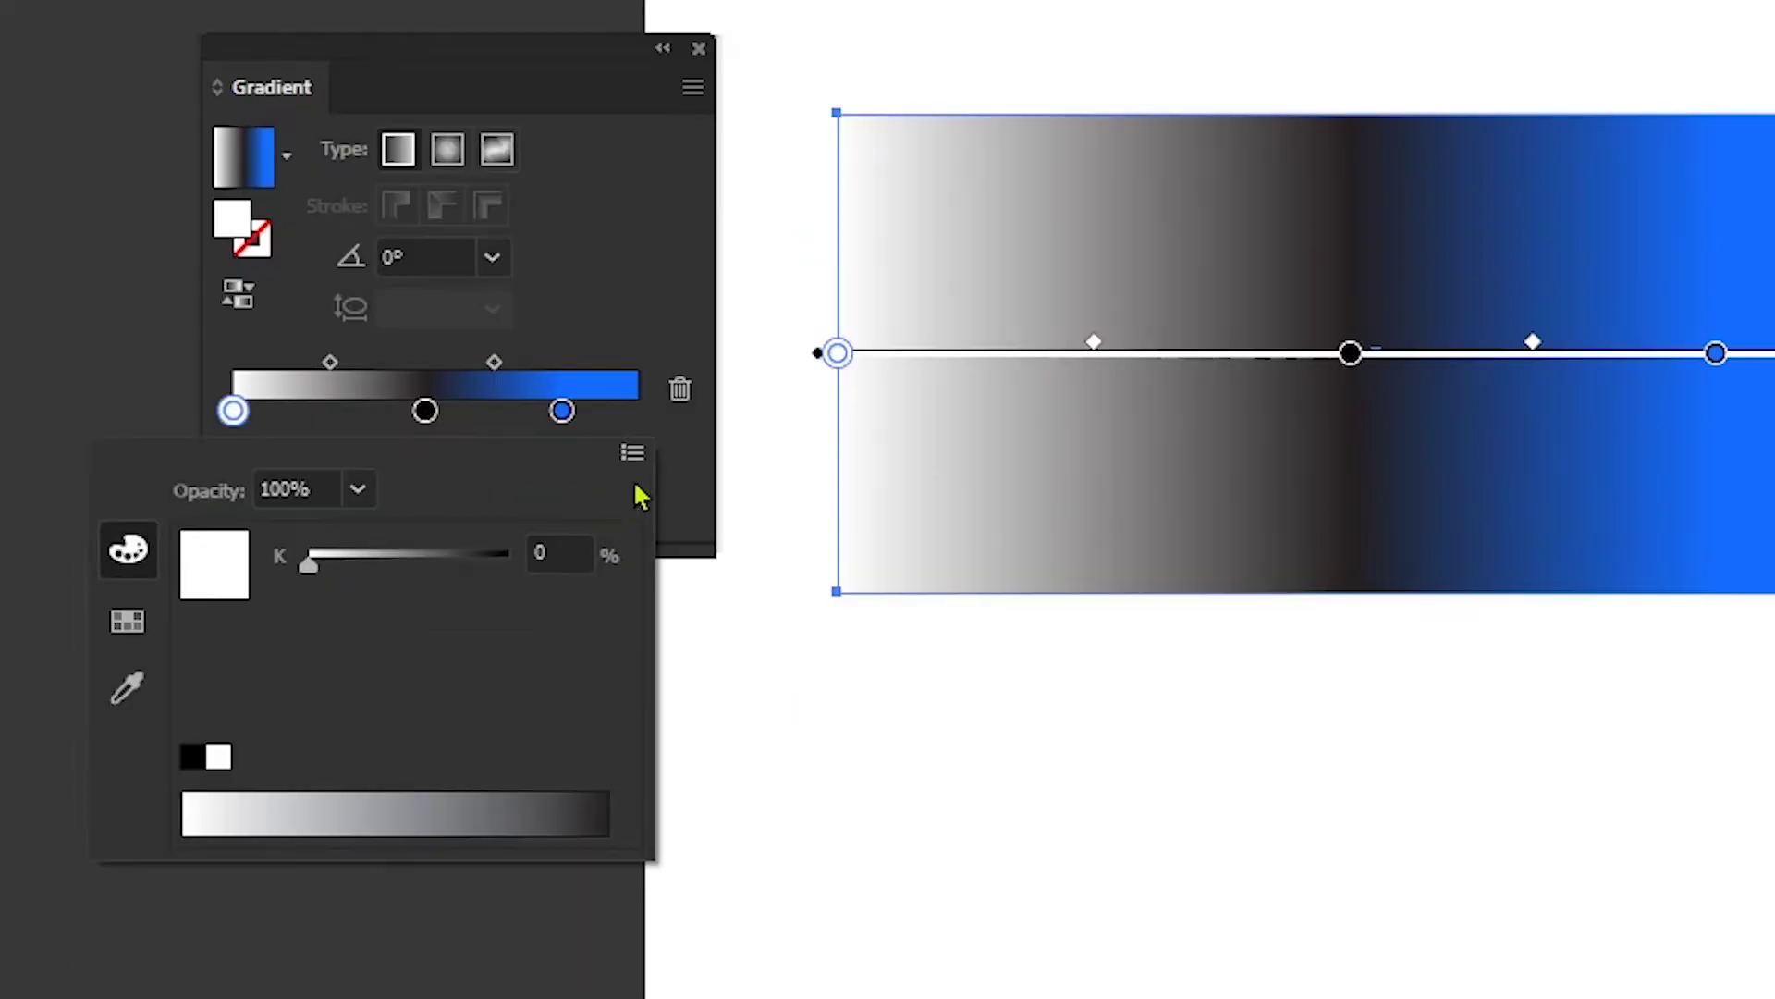
{"action": "left_click", "coordinate": [632, 452]}
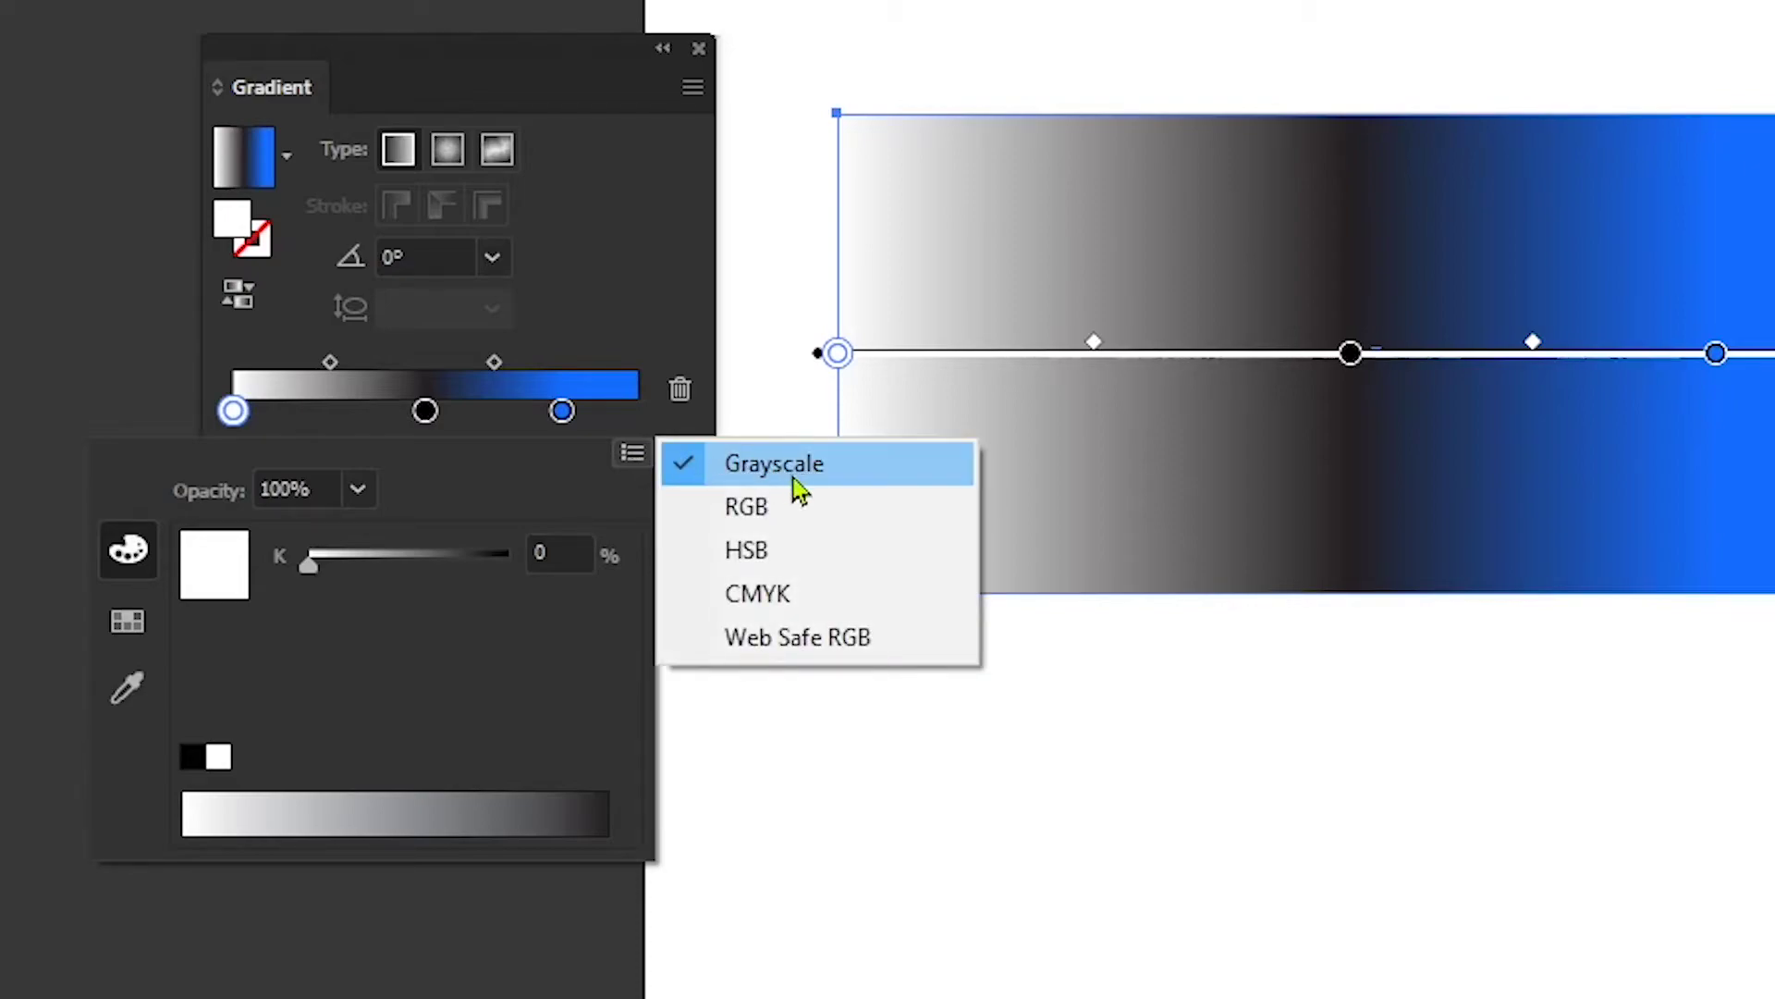
{"action": "left_click", "coordinate": [906, 511]}
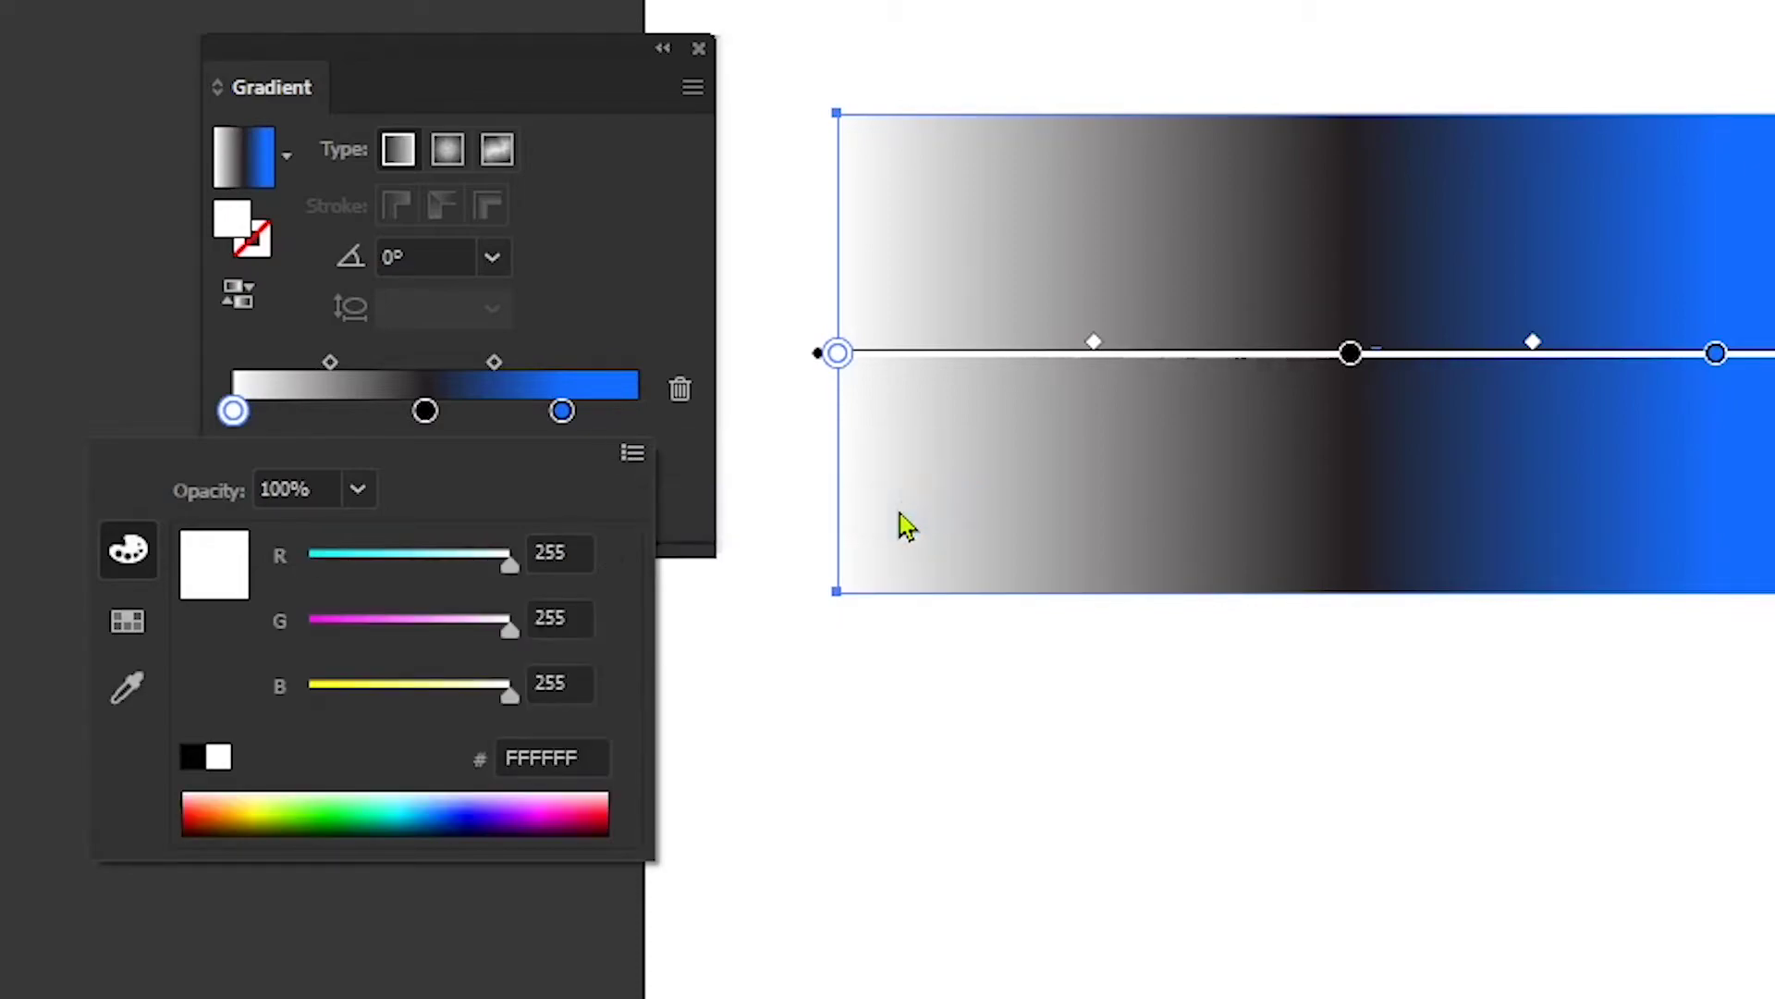
{"action": "left_click", "coordinate": [371, 806]}
{"action": "left_click_drag", "start_coordinate": [373, 806], "coordinate": [448, 806]}
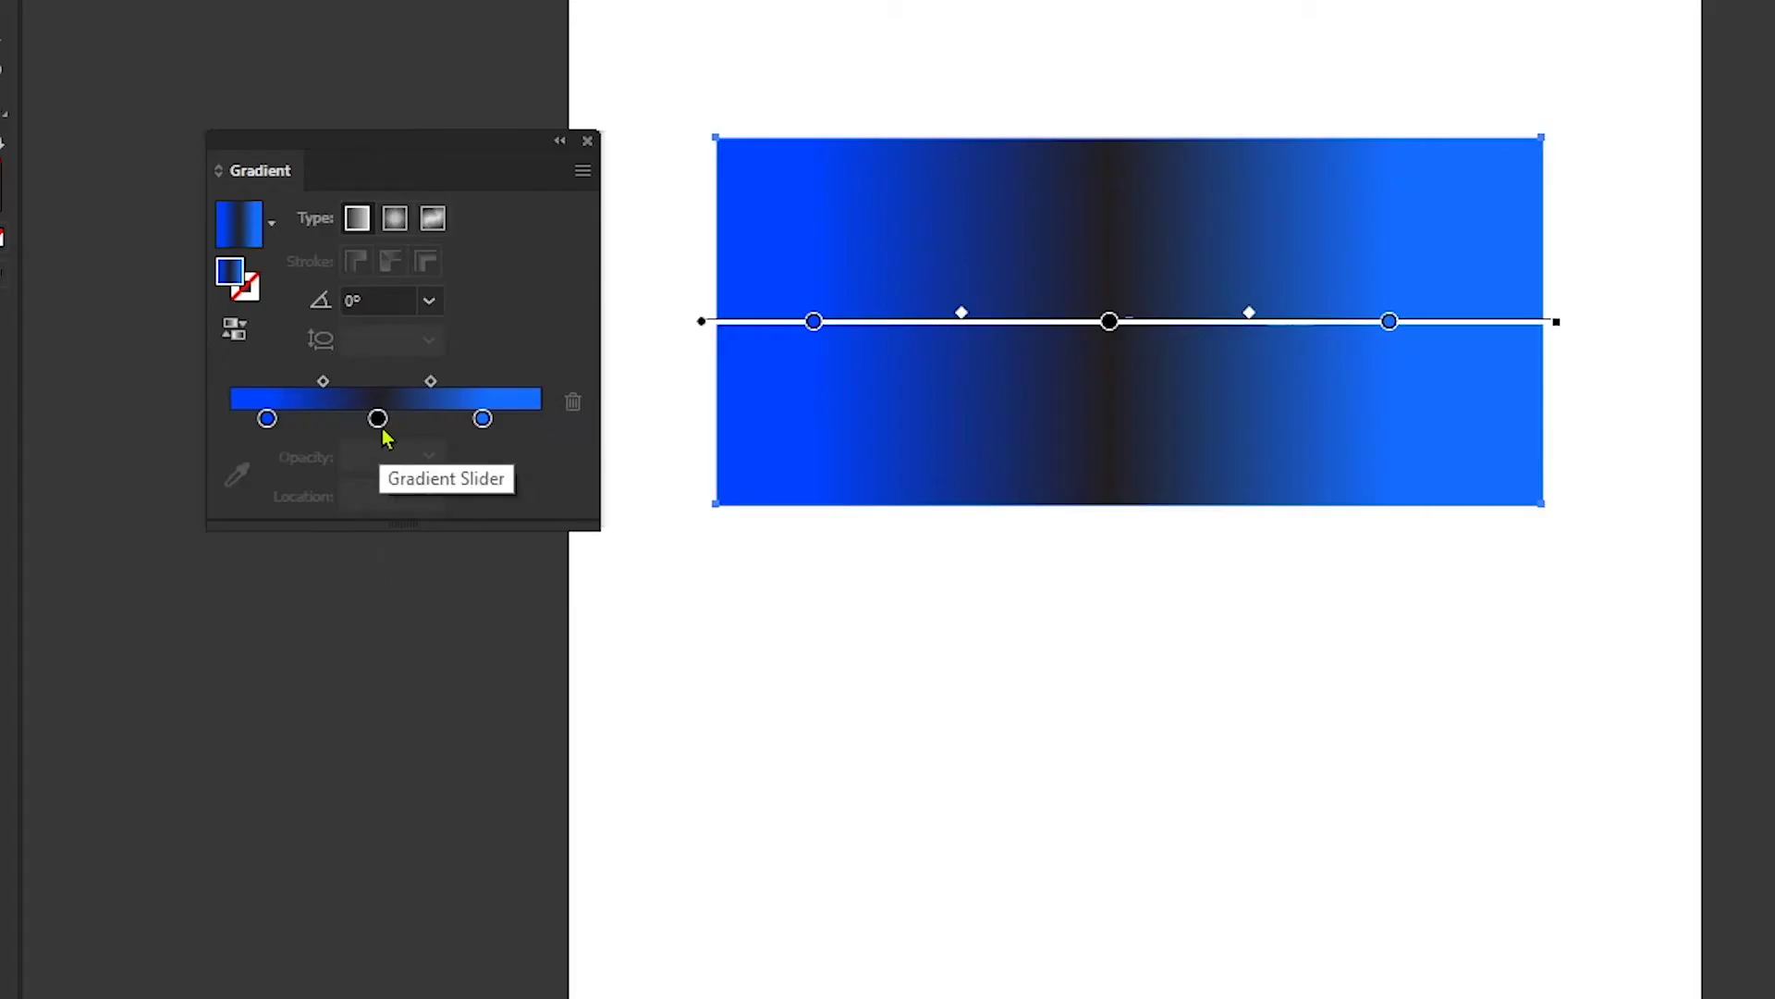
{"action": "left_click", "coordinate": [378, 419]}
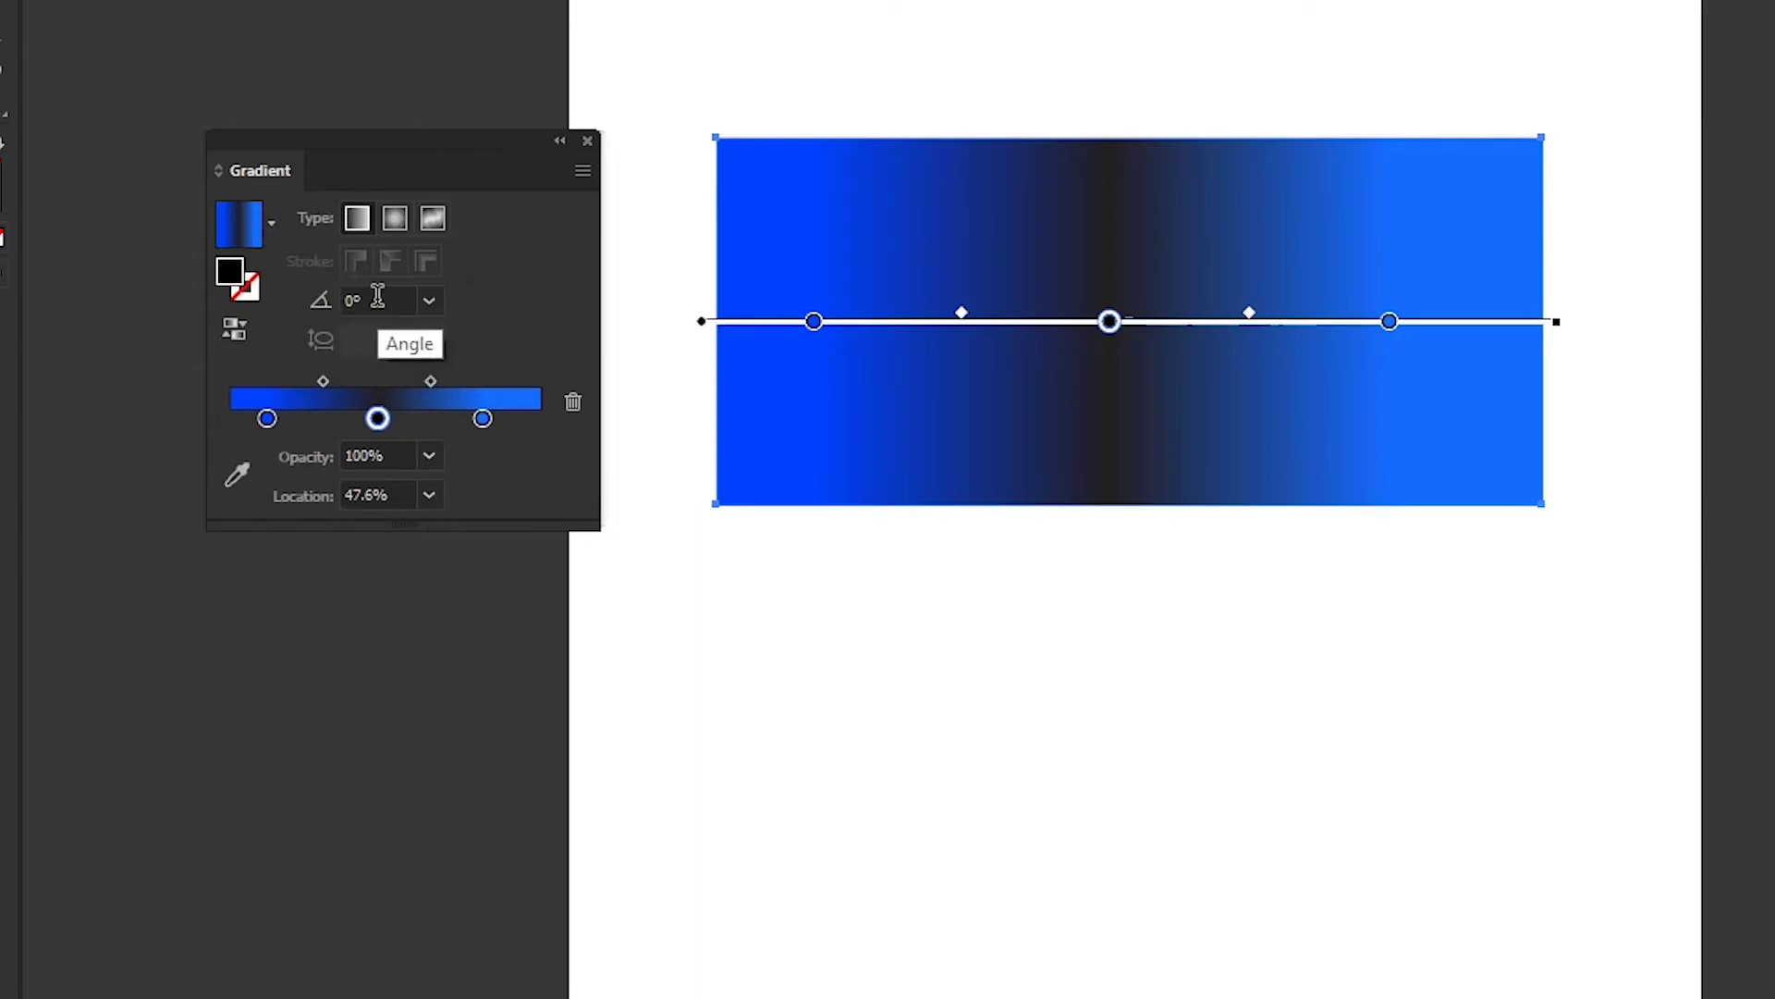
Set the gradient angle to 60°.
{"action": "left_click", "coordinate": [428, 309]}
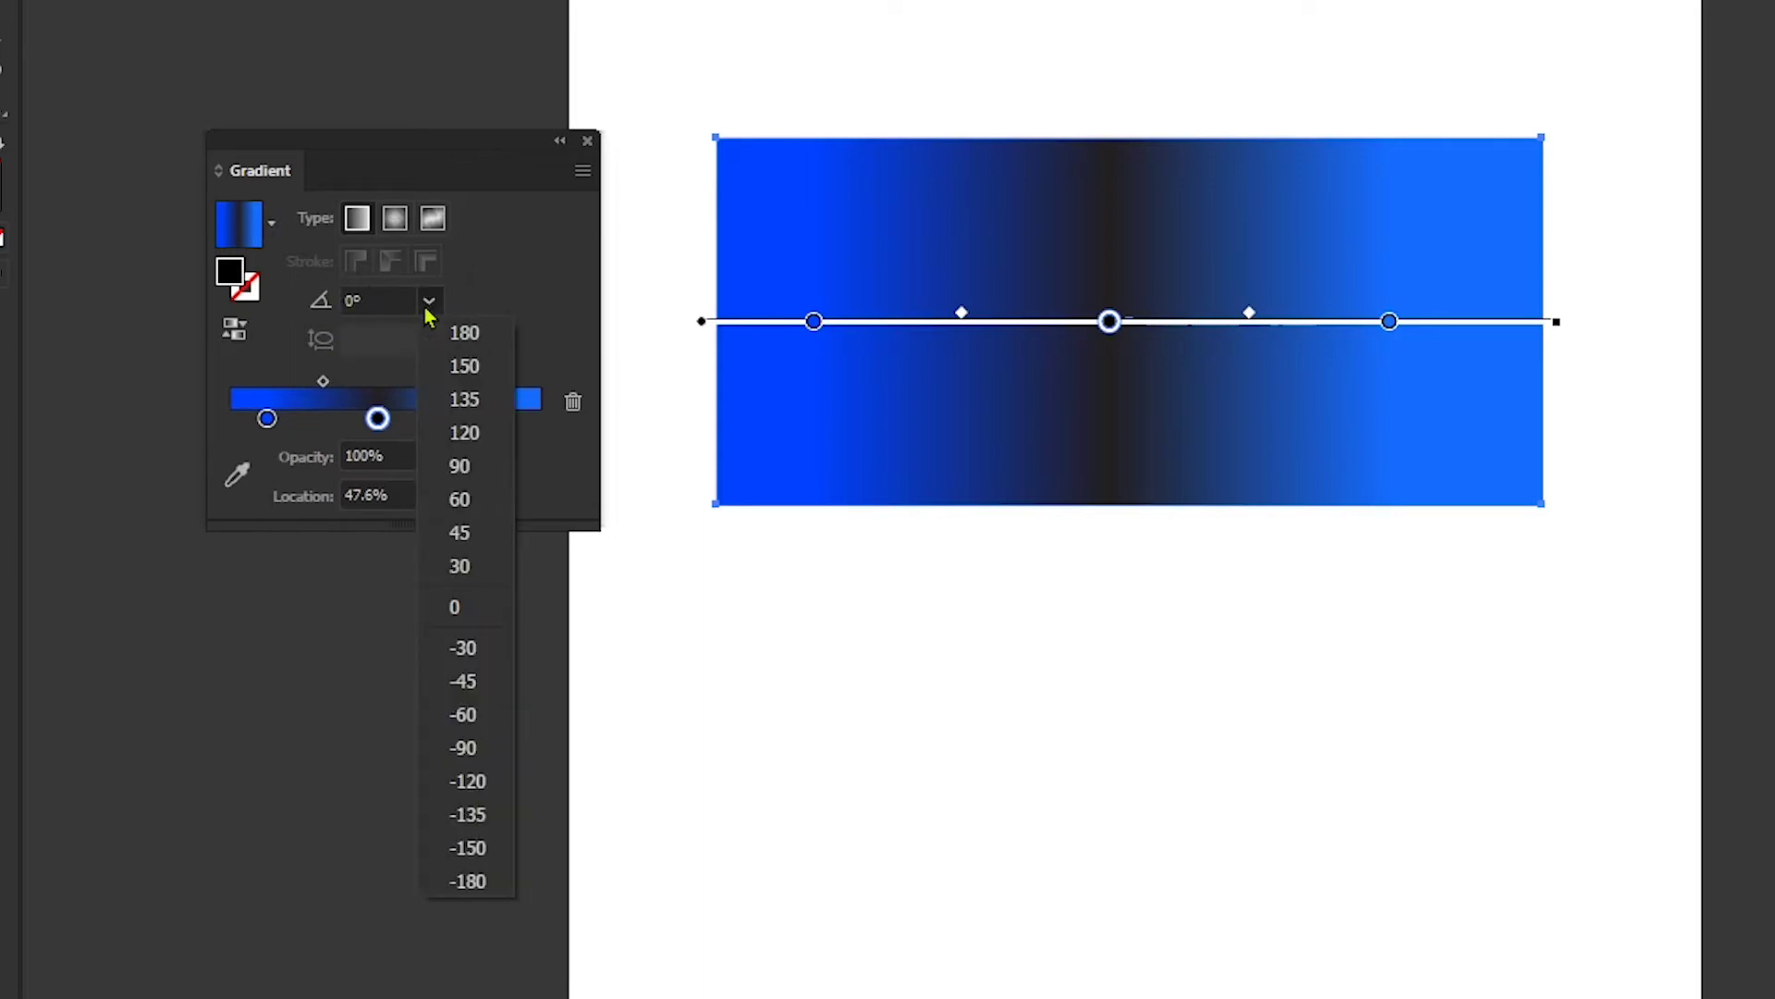
{"action": "left_click", "coordinate": [462, 466]}
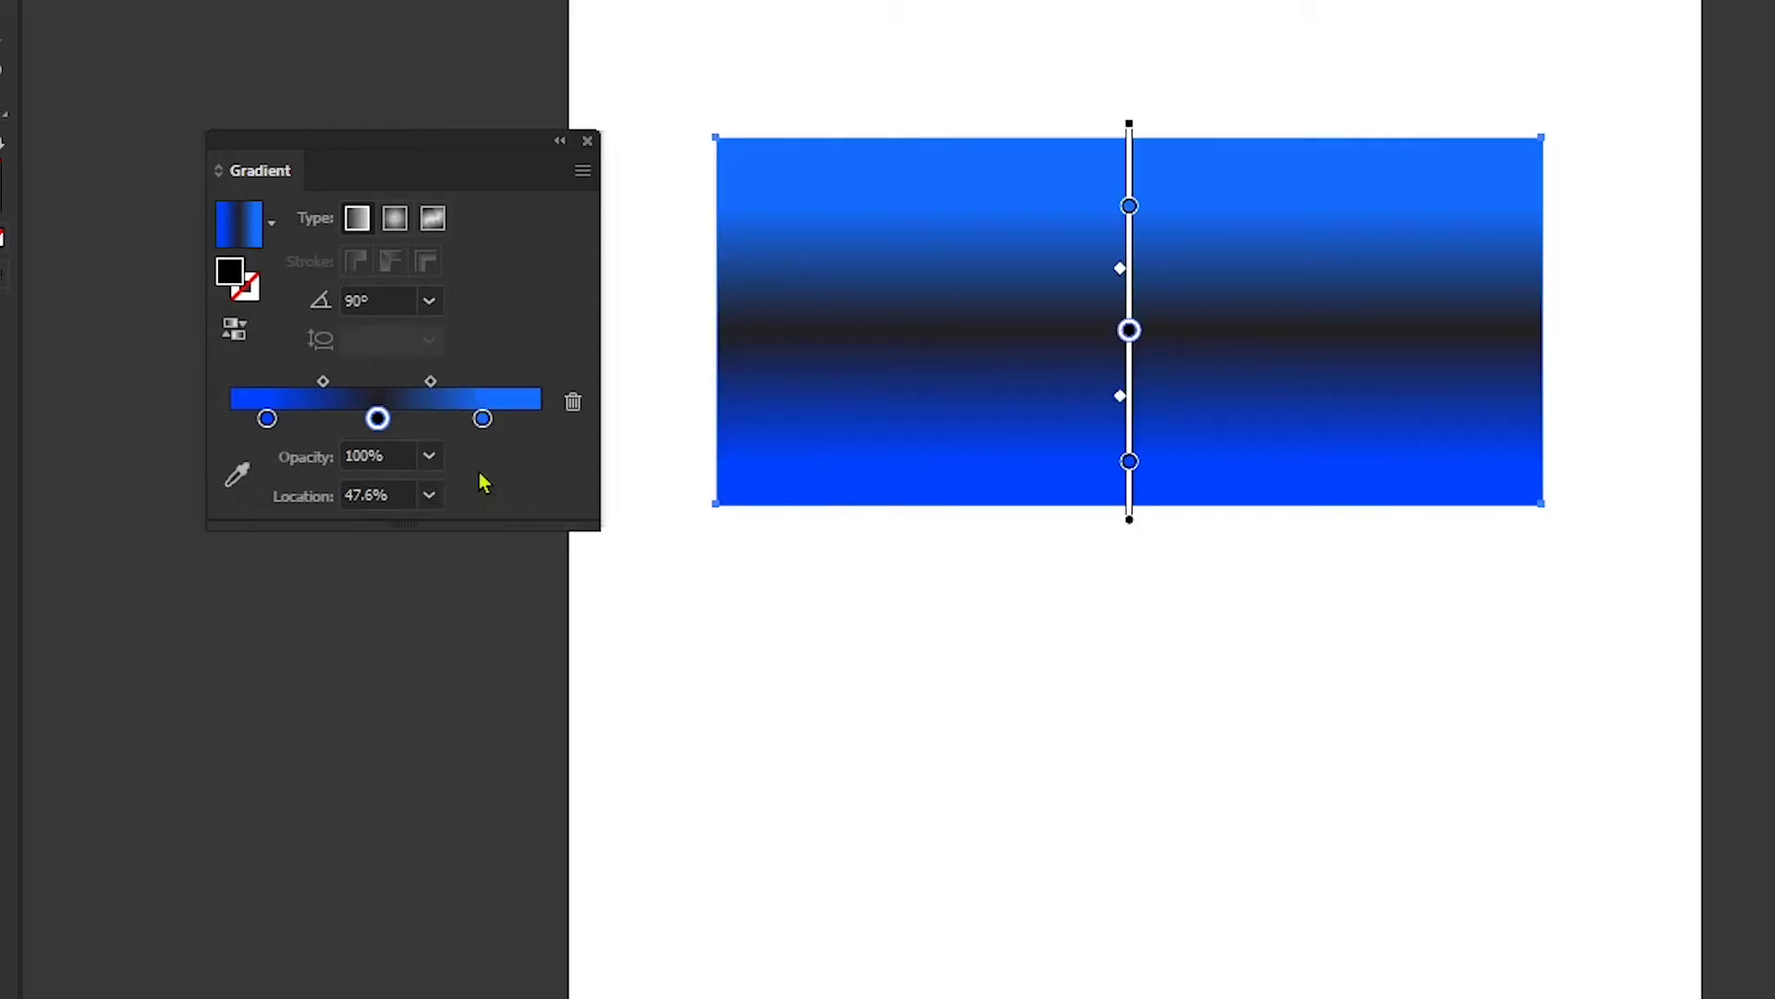
{"action": "left_click", "coordinate": [389, 301]}
{"action": "type", "text": "60"}
{"action": "key", "text": "Return"}
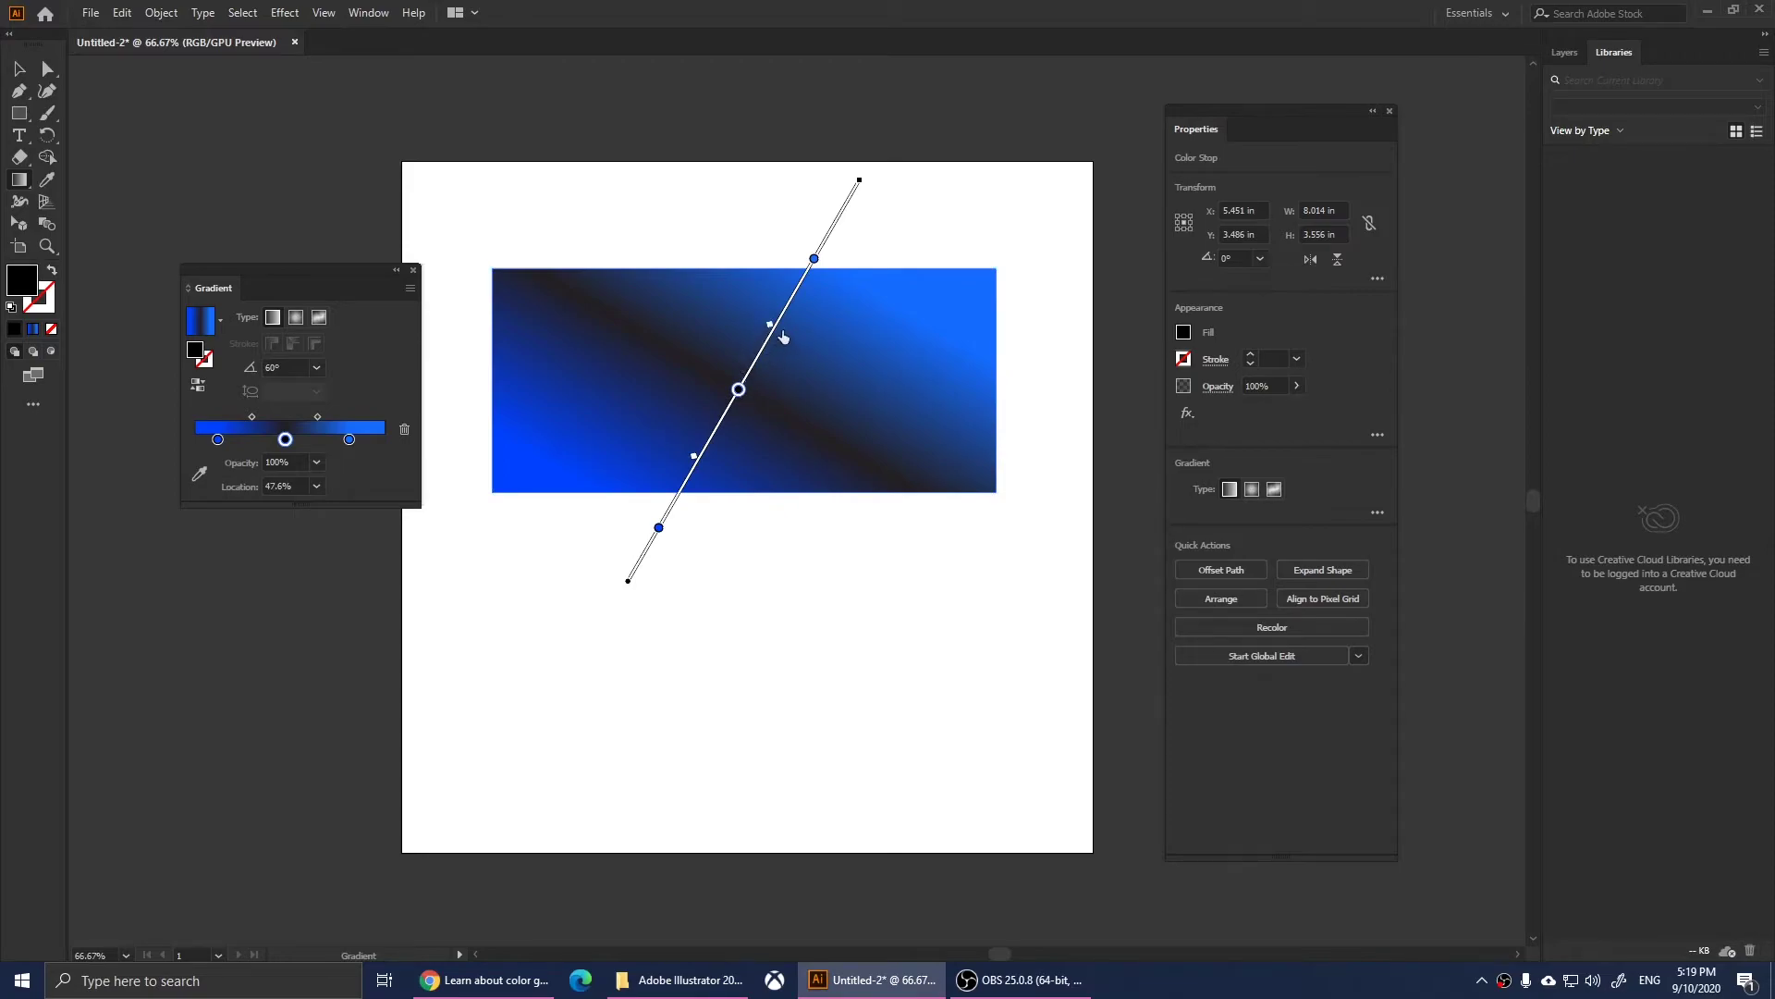
Adjust the gradient's midpoint, length and direction on the rectangle, then make it radial.
{"action": "left_click_drag", "start_coordinate": [783, 336], "coordinate": [785, 325]}
{"action": "left_click_drag", "start_coordinate": [859, 181], "coordinate": [843, 212]}
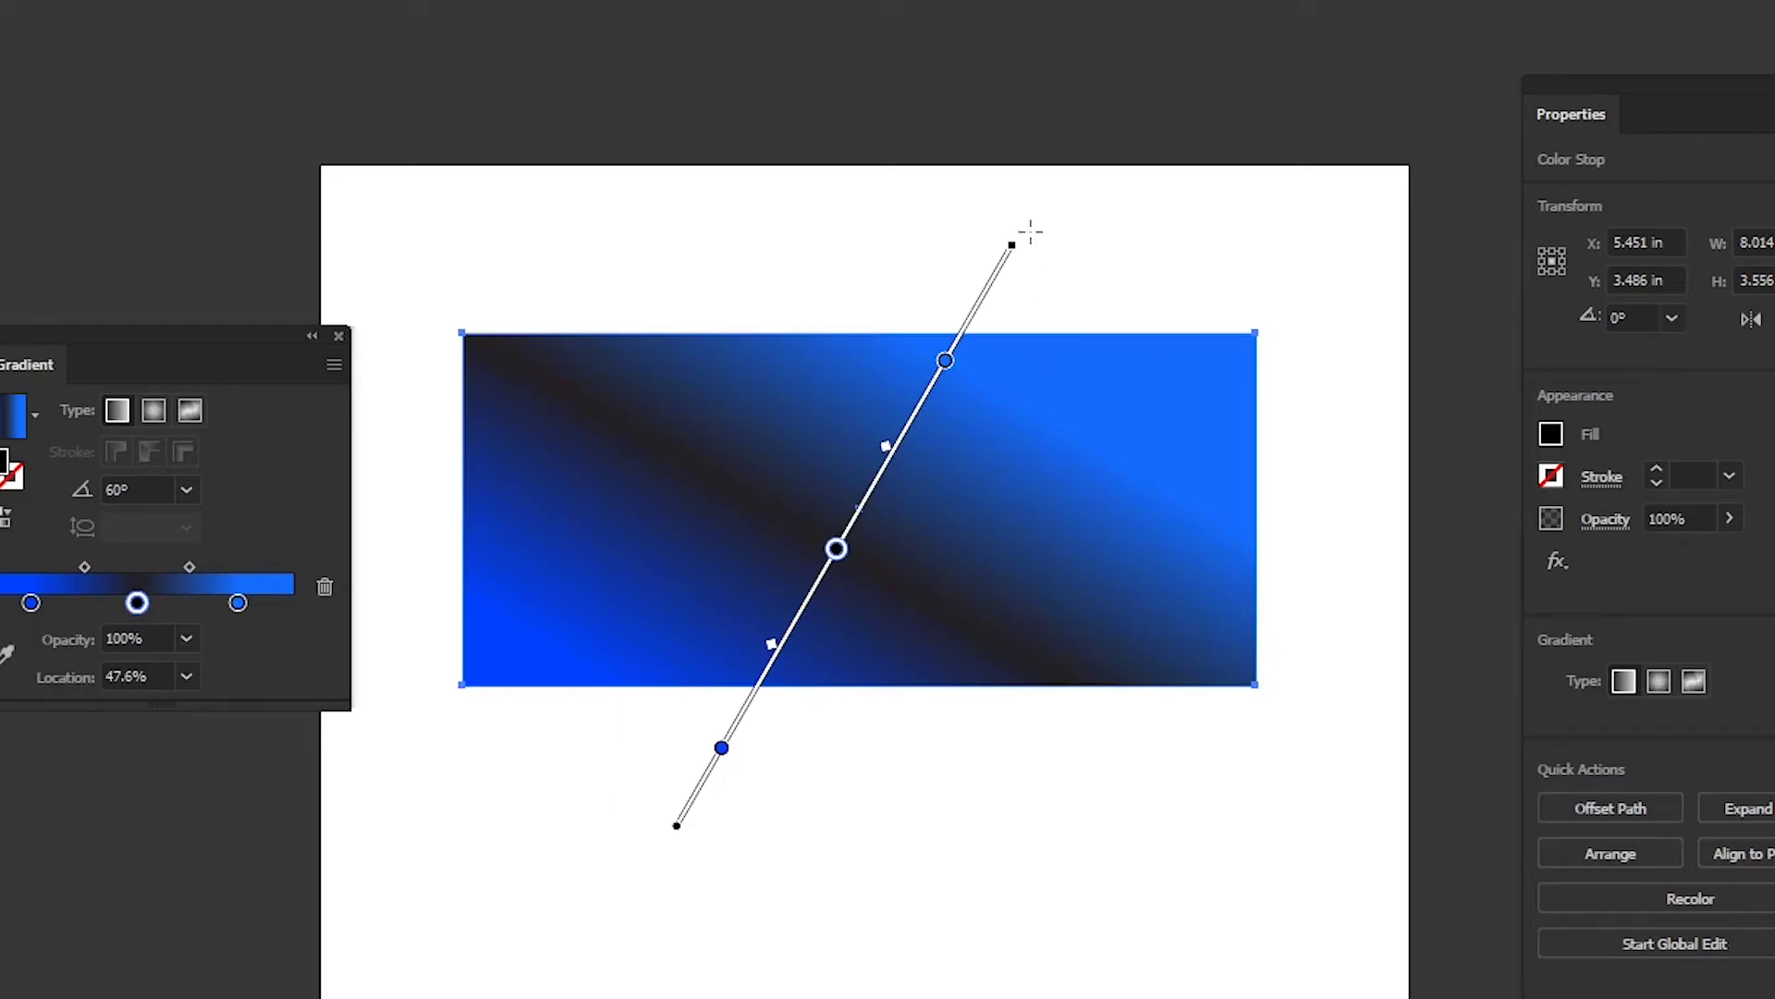
{"action": "mouse_move", "coordinate": [1030, 232]}
{"action": "left_mouse_down"}
{"action": "mouse_move", "coordinate": [970, 215]}
{"action": "mouse_move", "coordinate": [426, 201]}
{"action": "left_mouse_up"}
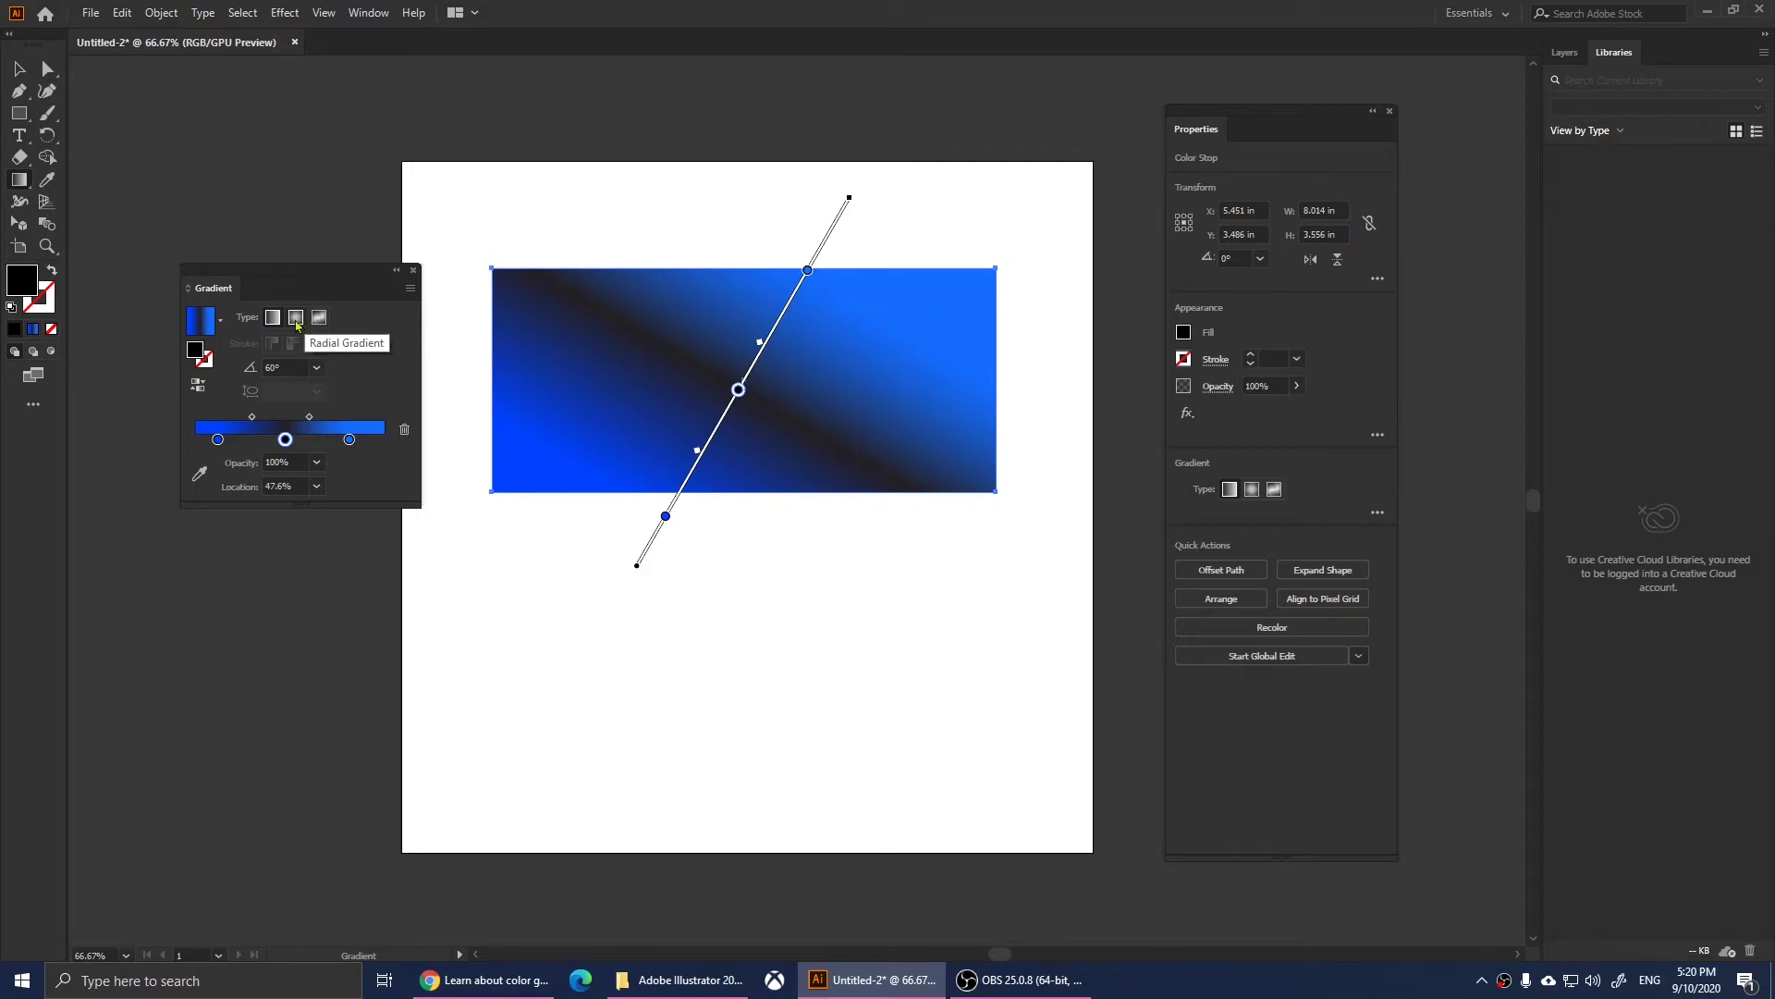
{"action": "left_click", "coordinate": [296, 318]}
Nudge the black stop to 50.72% and switch the gradient back to linear at 0°.
{"action": "left_click_drag", "start_coordinate": [285, 441], "coordinate": [291, 441]}
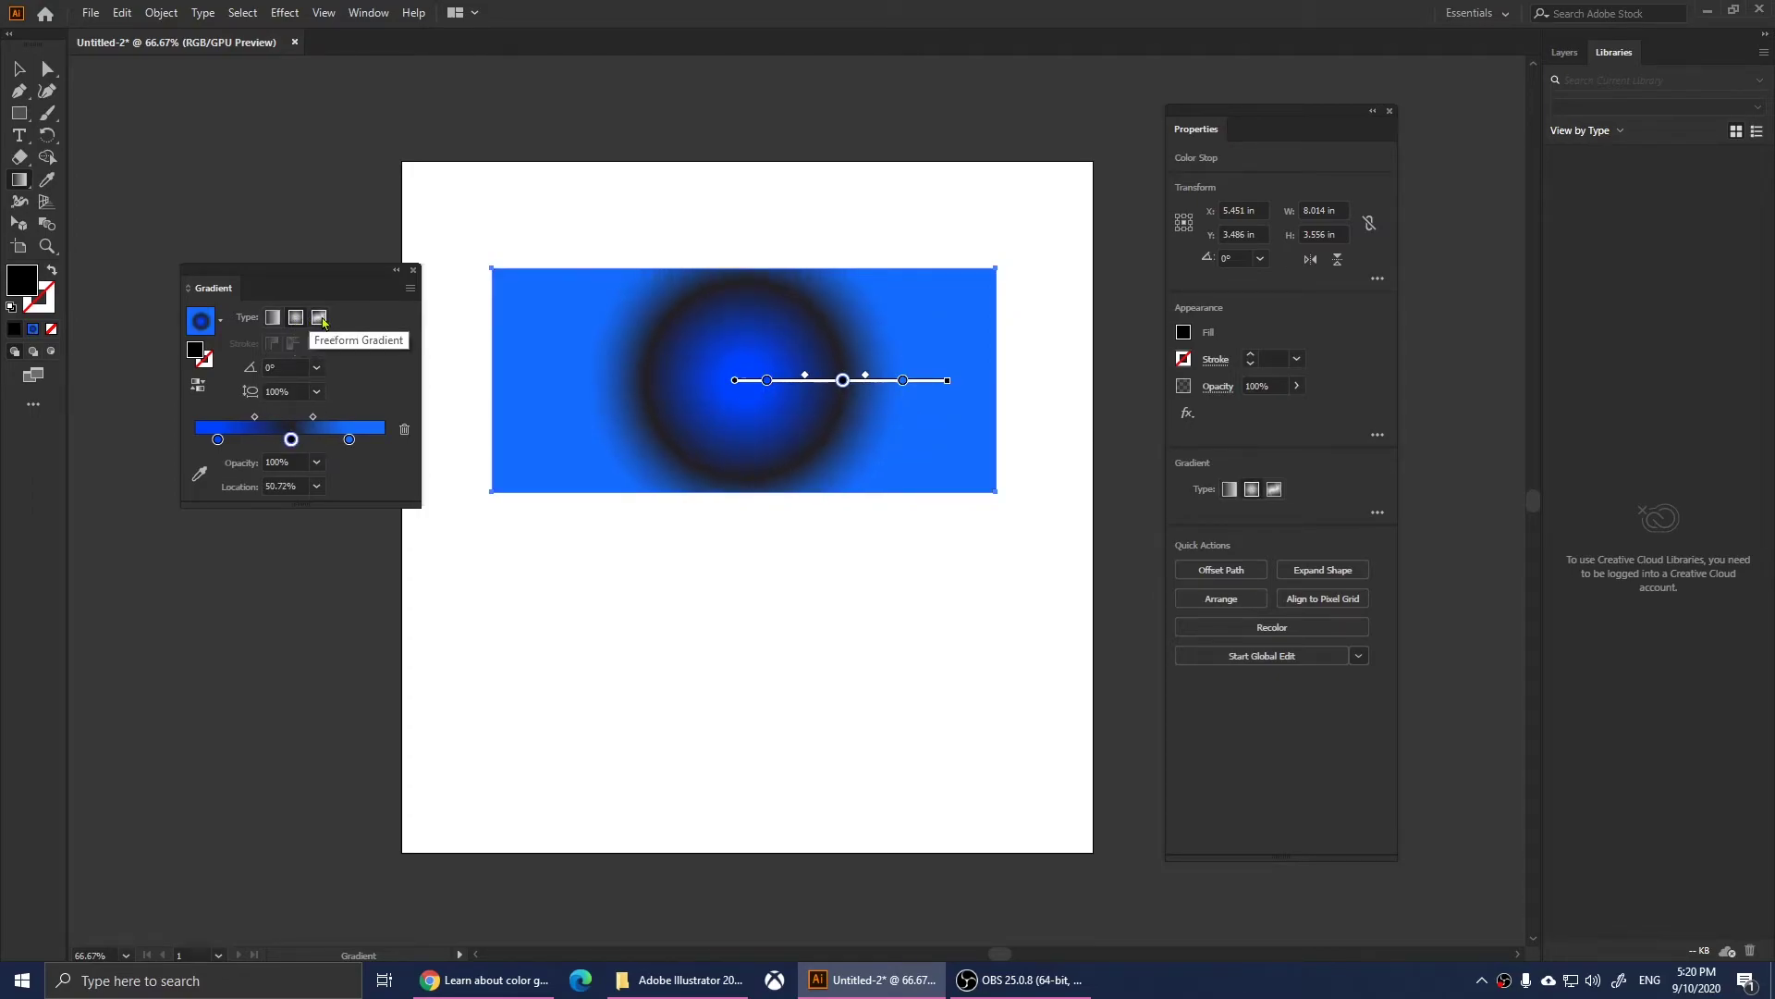
{"action": "left_click", "coordinate": [268, 327]}
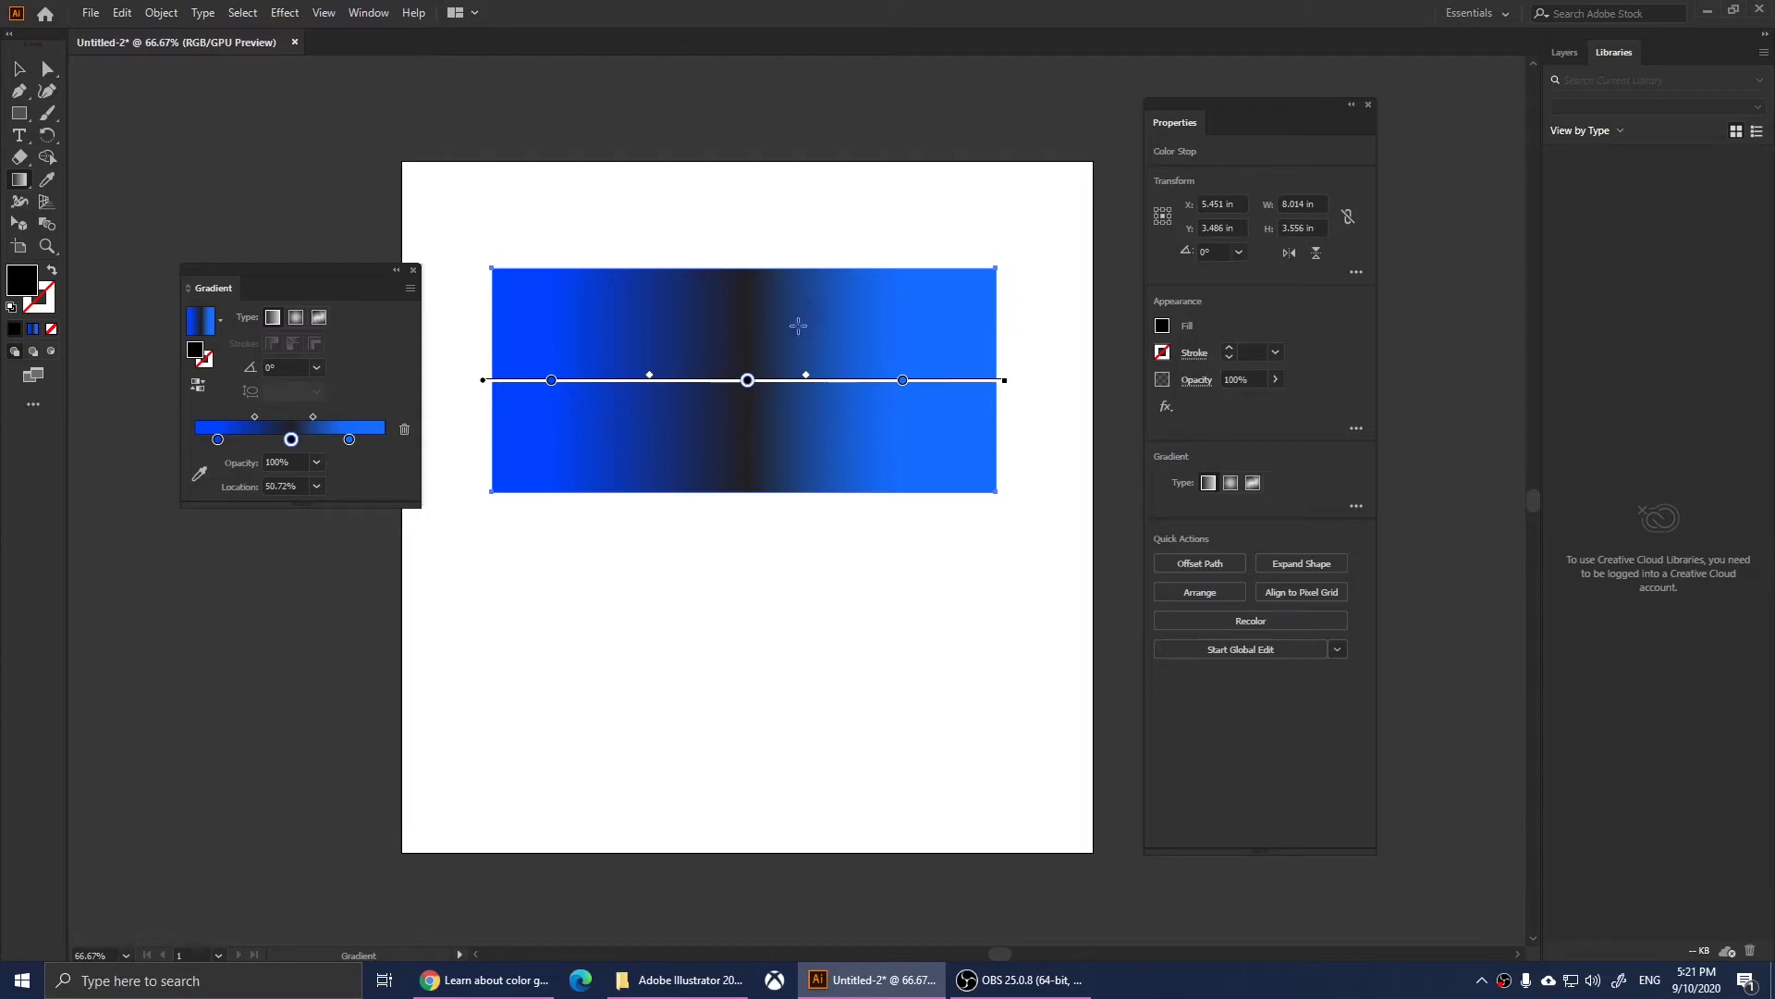
{"action": "left_click_drag", "start_coordinate": [1263, 127], "coordinate": [1220, 123]}
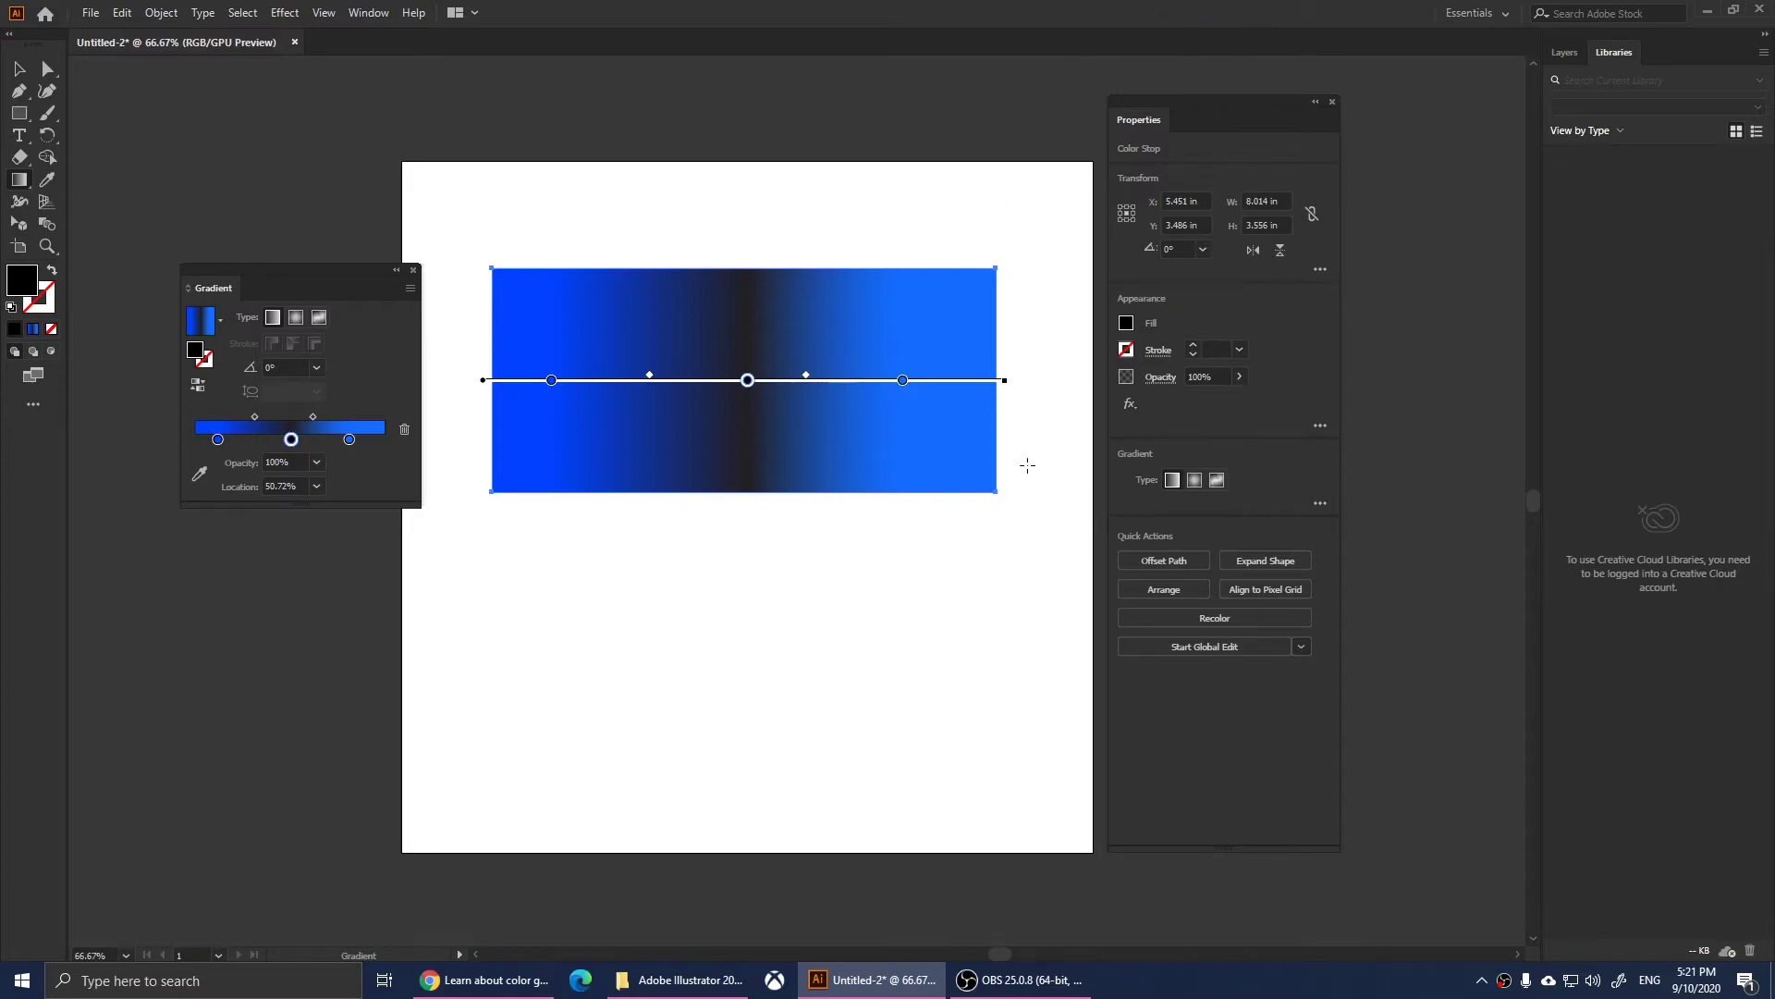
{"action": "left_click", "coordinate": [369, 13]}
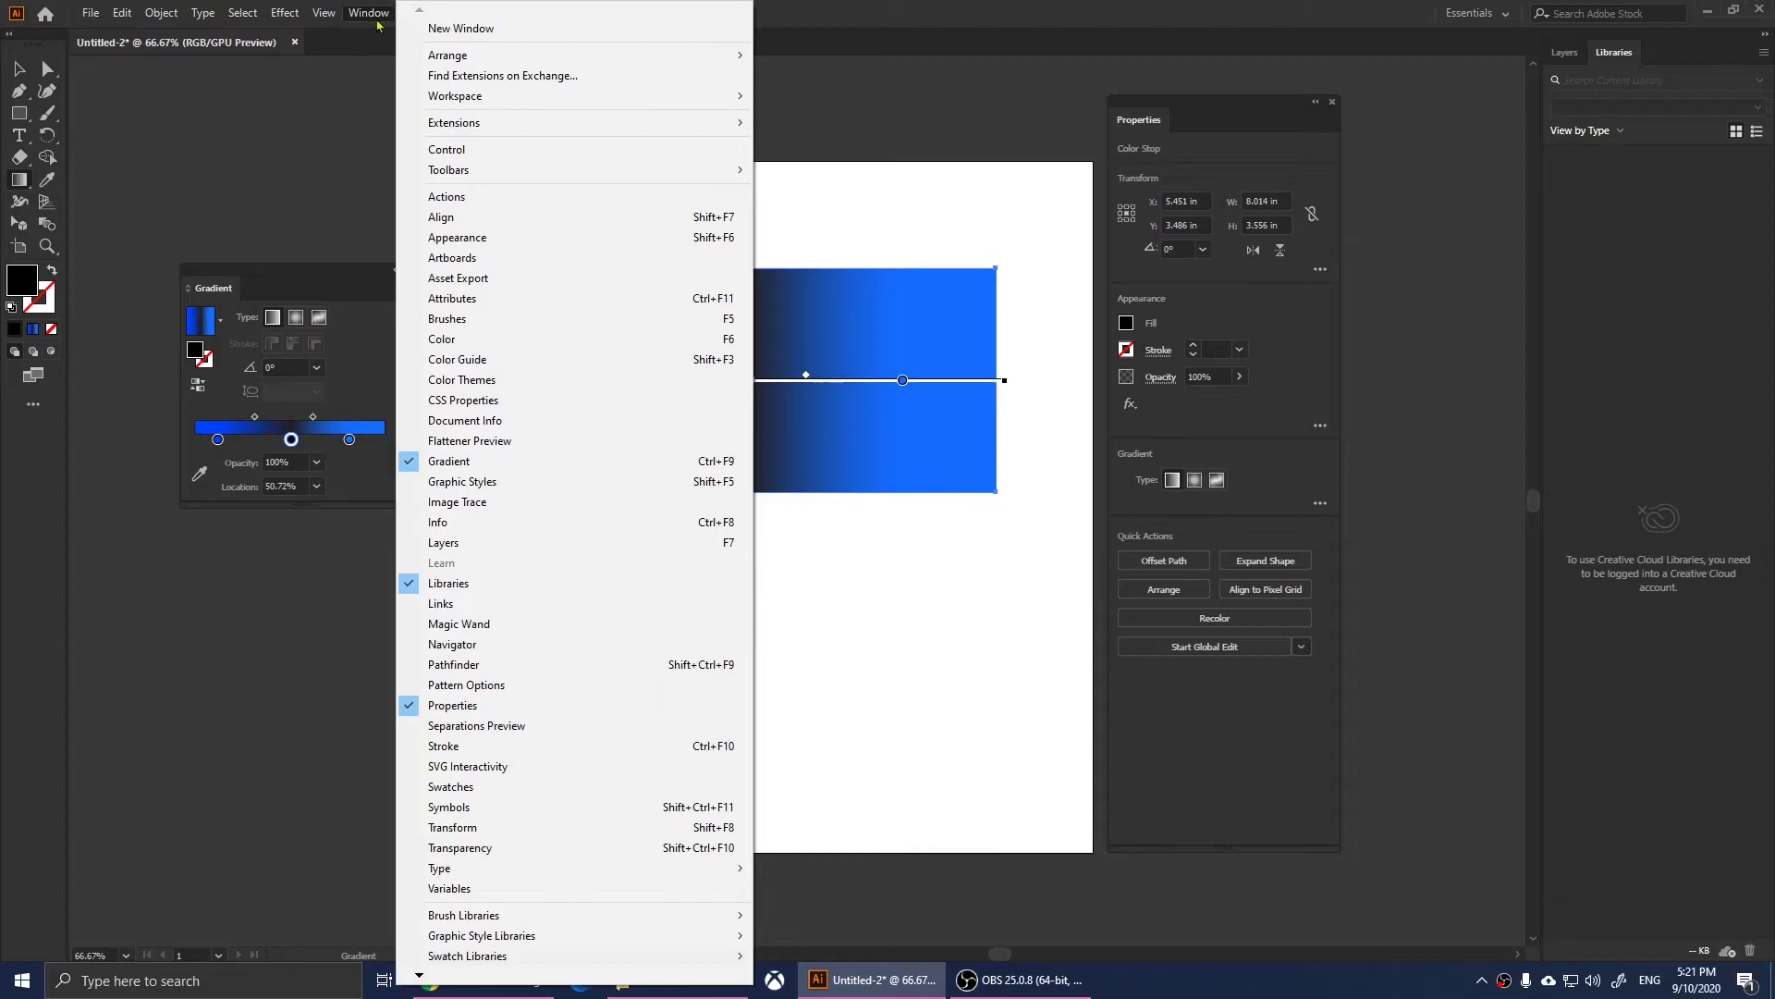
Show the Properties panel and open the rectangle's fill swatch list with the Selection tool.
{"action": "left_click", "coordinate": [439, 705]}
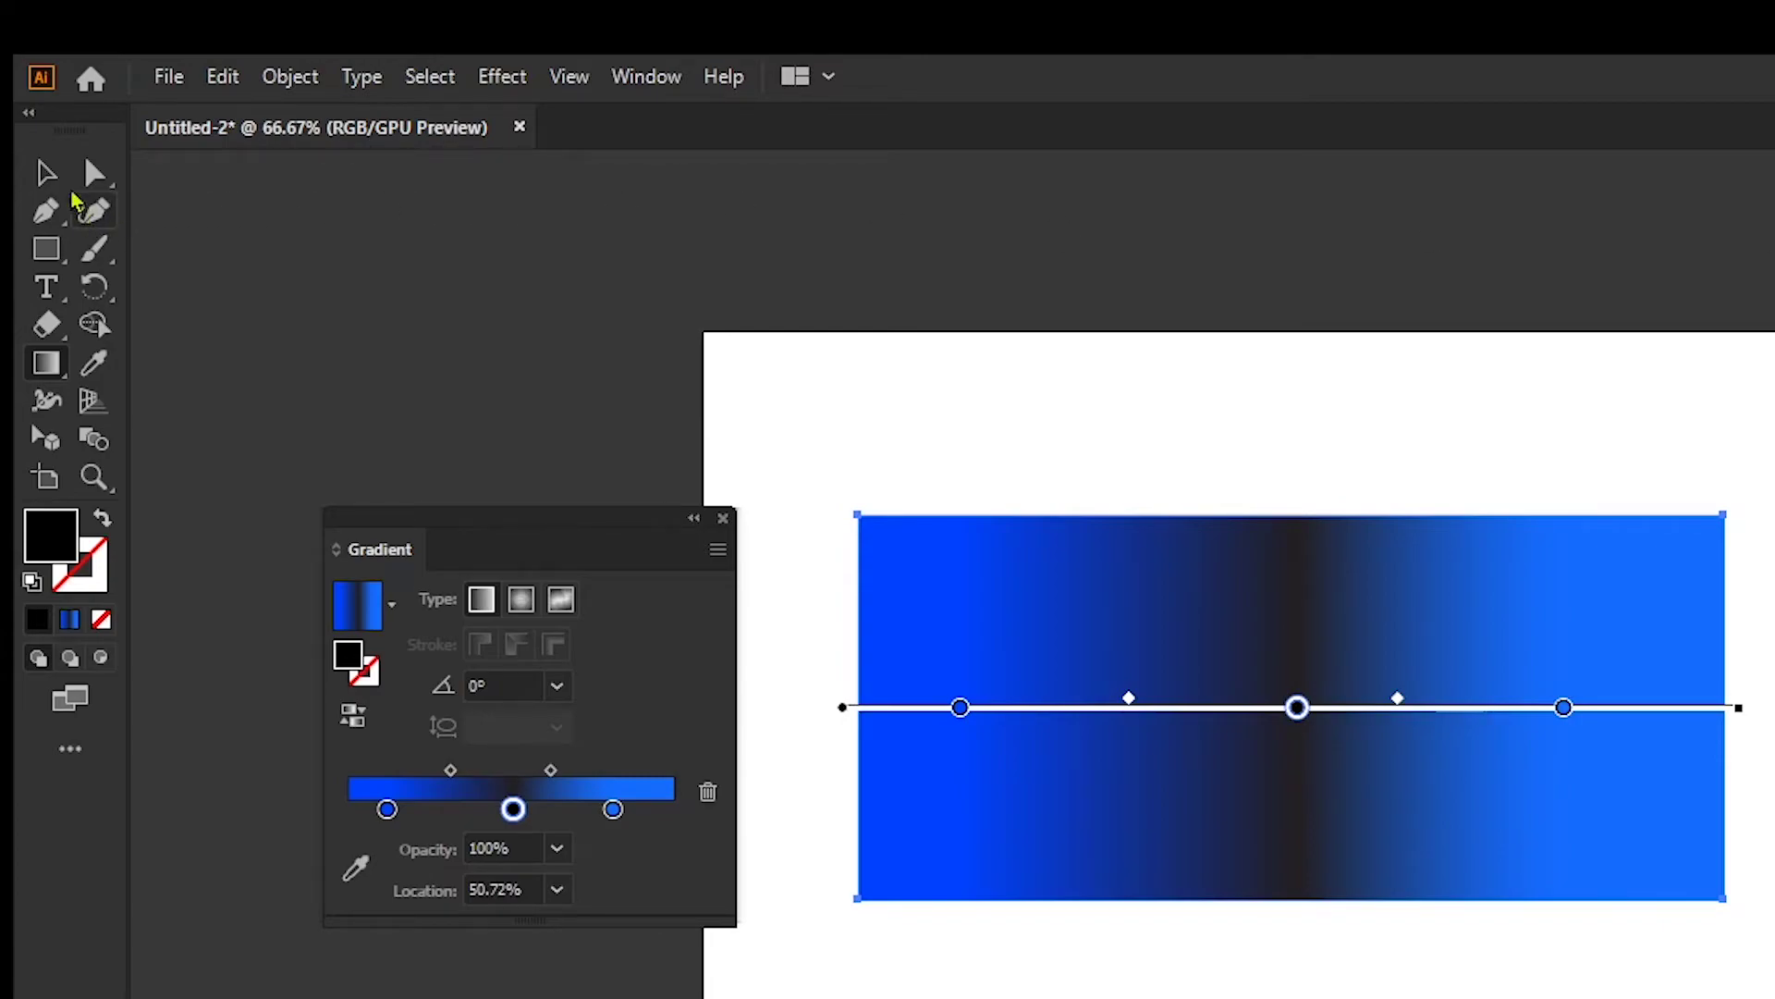
{"action": "left_click", "coordinate": [45, 177]}
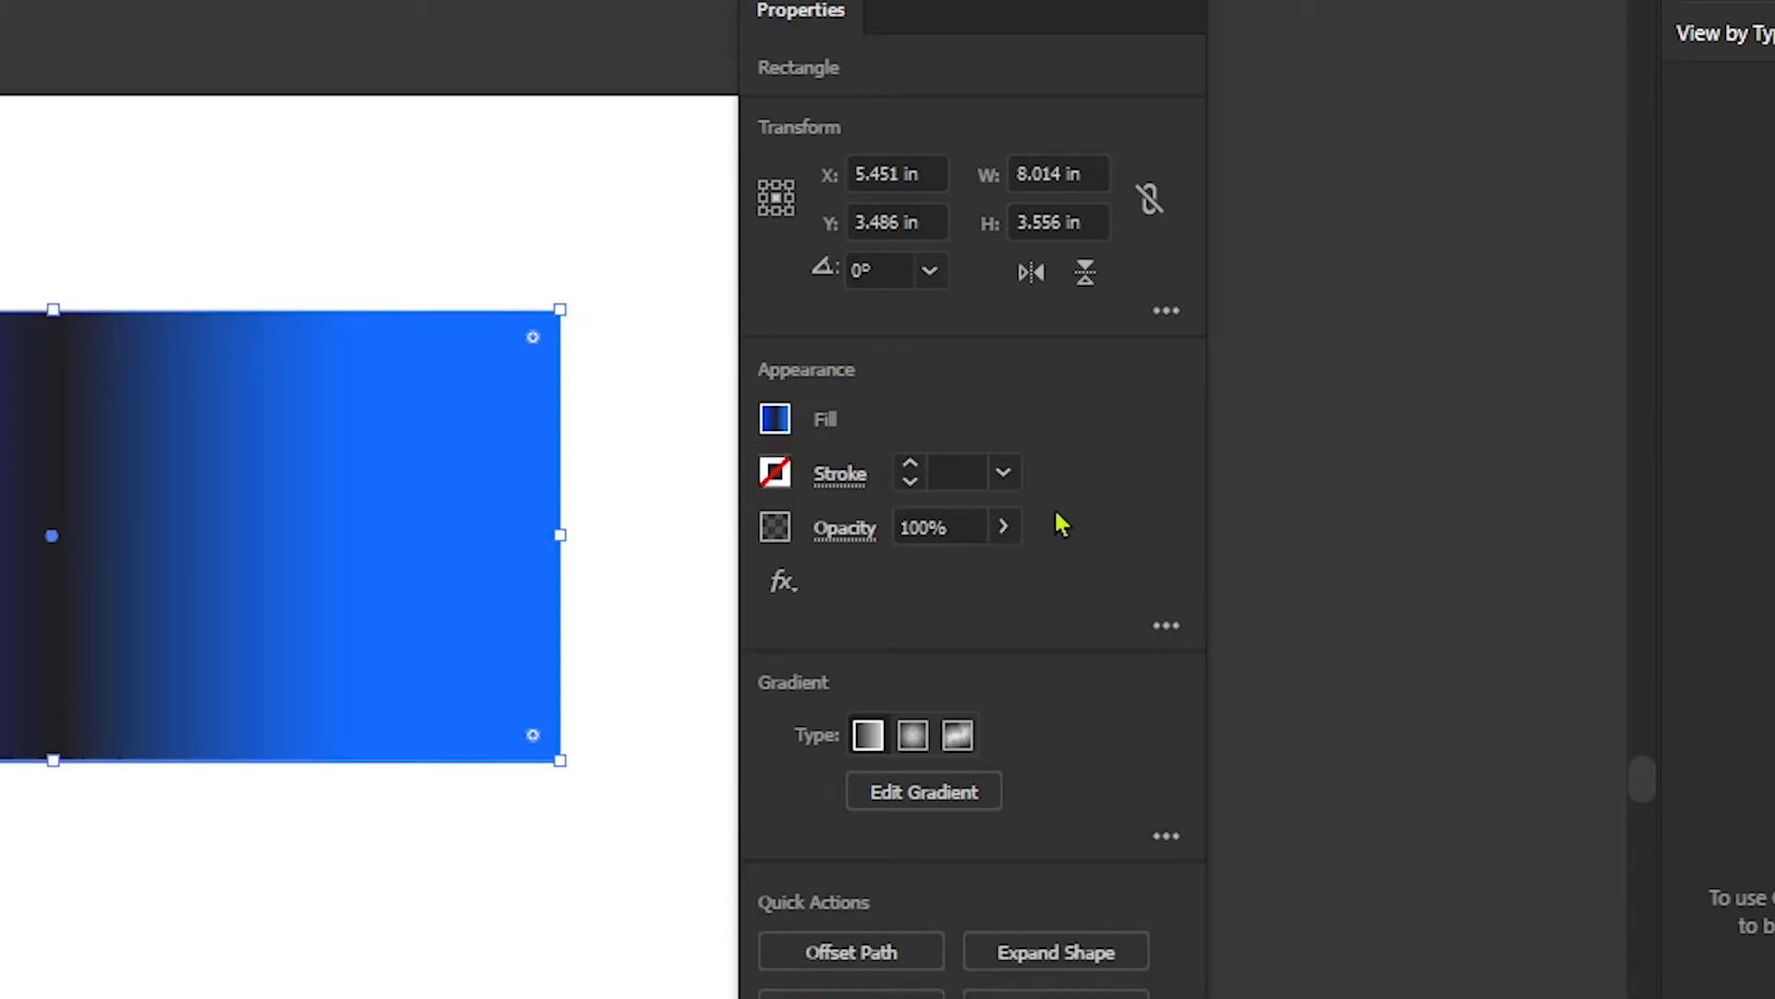
{"action": "left_click", "coordinate": [779, 424]}
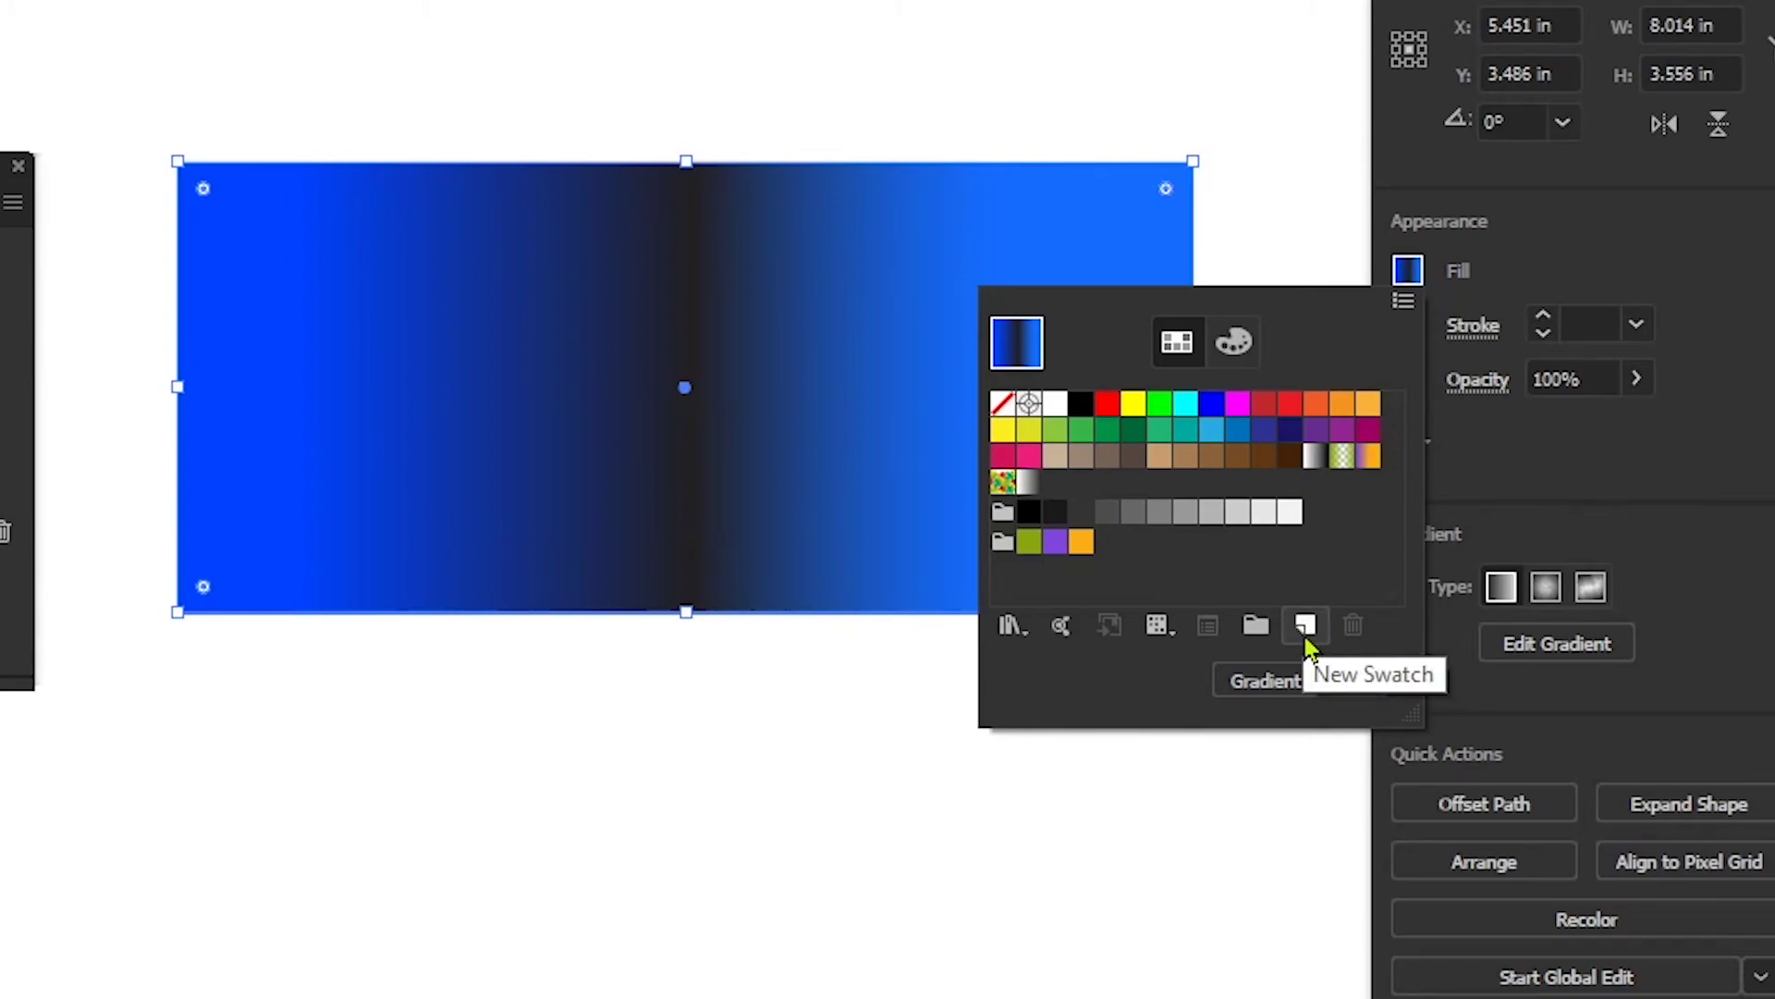
Save the blue-black-blue gradient as a new swatch named 'swatch'.
{"action": "left_click", "coordinate": [1306, 627]}
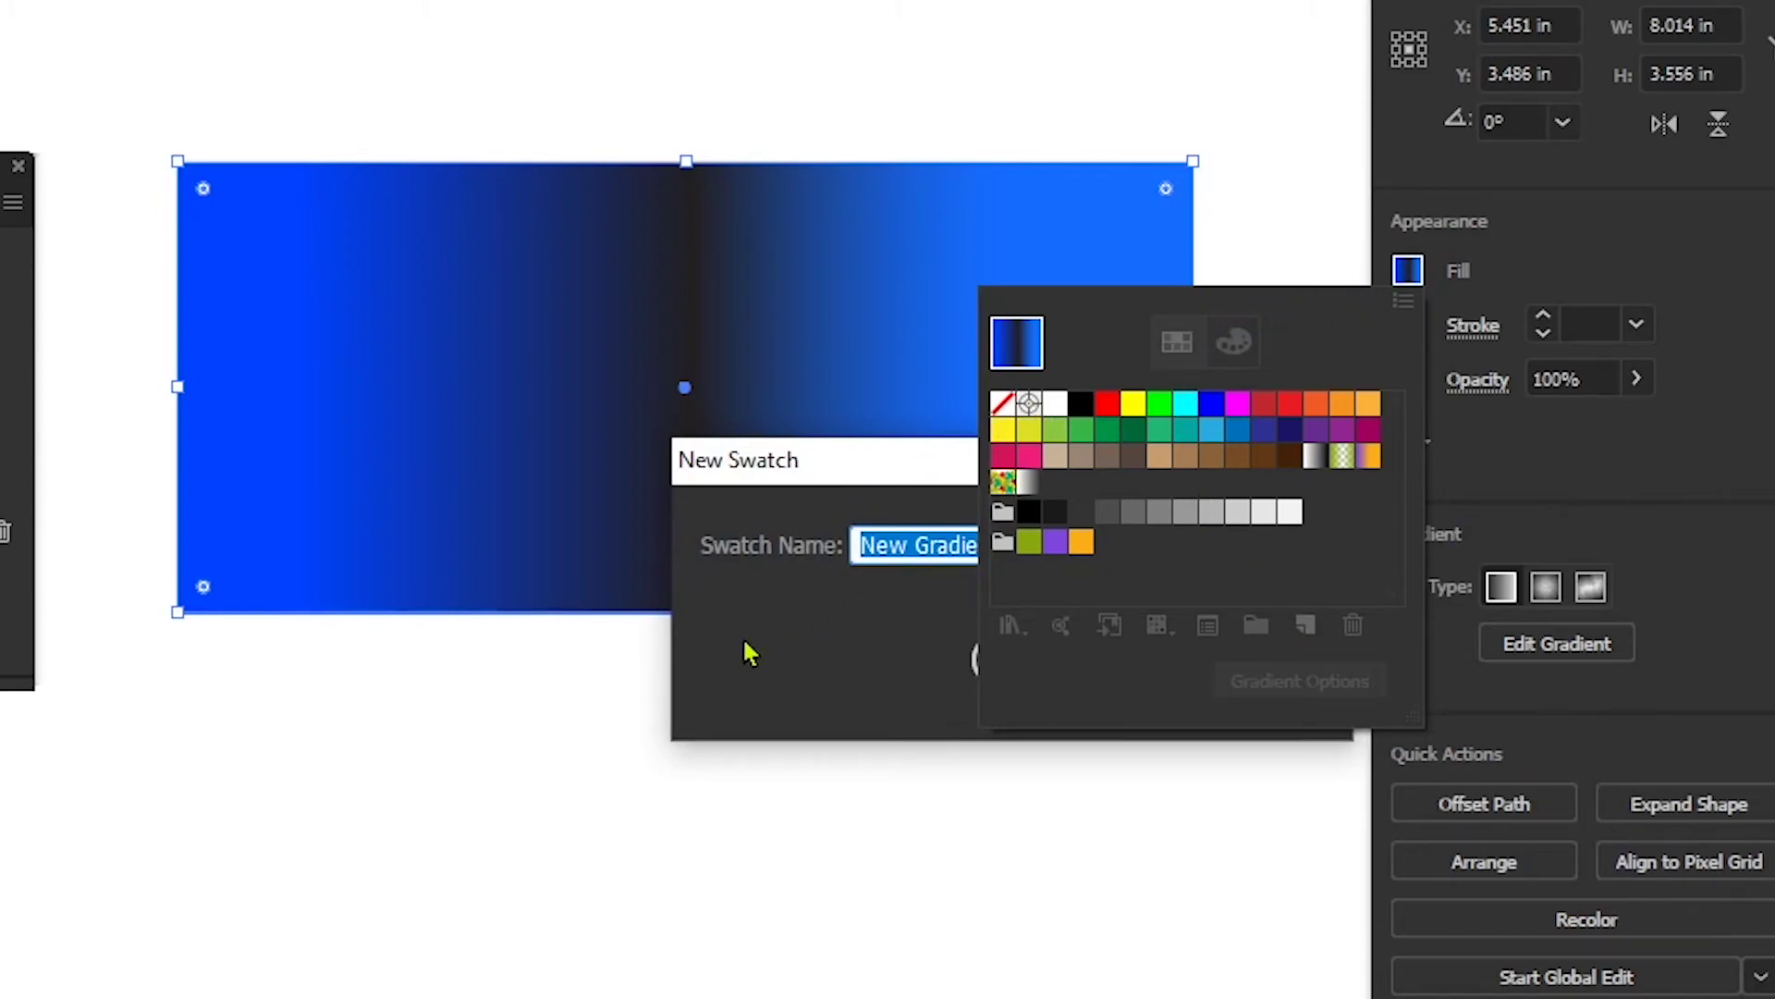
{"action": "type", "text": "swath"}
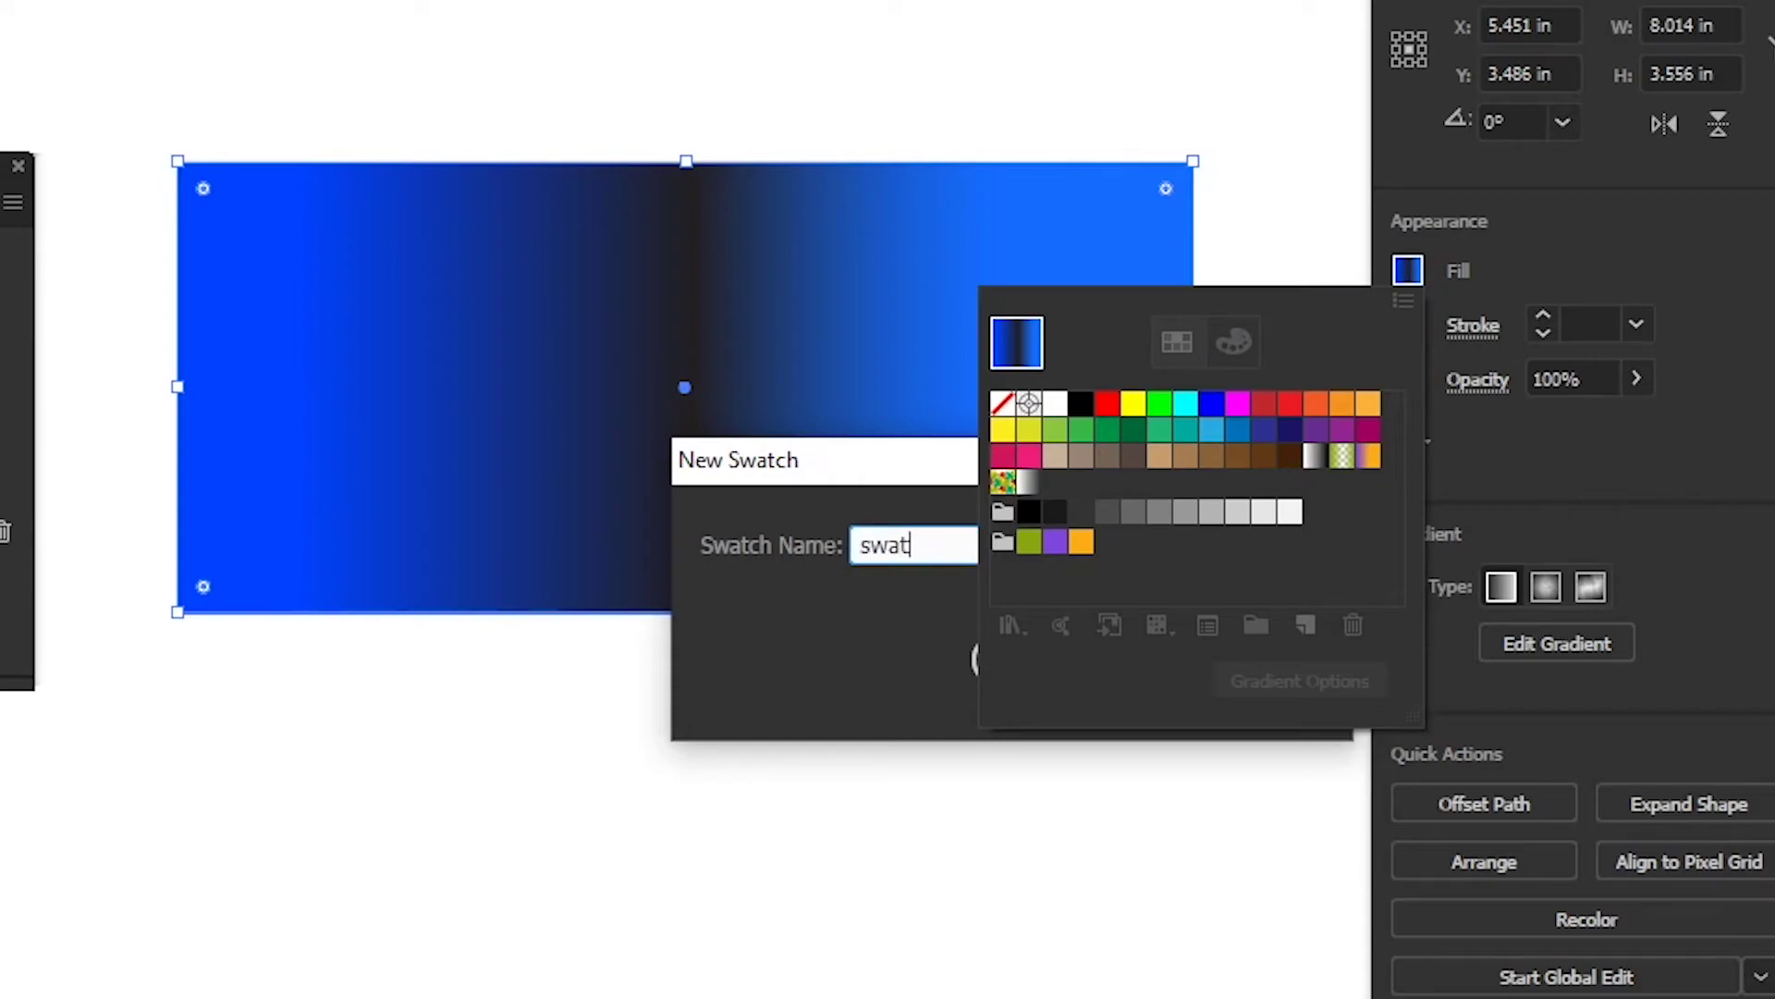
{"action": "type", "text": "ch2"}
{"action": "key", "text": "BackSpace"}
{"action": "key", "text": "Return"}
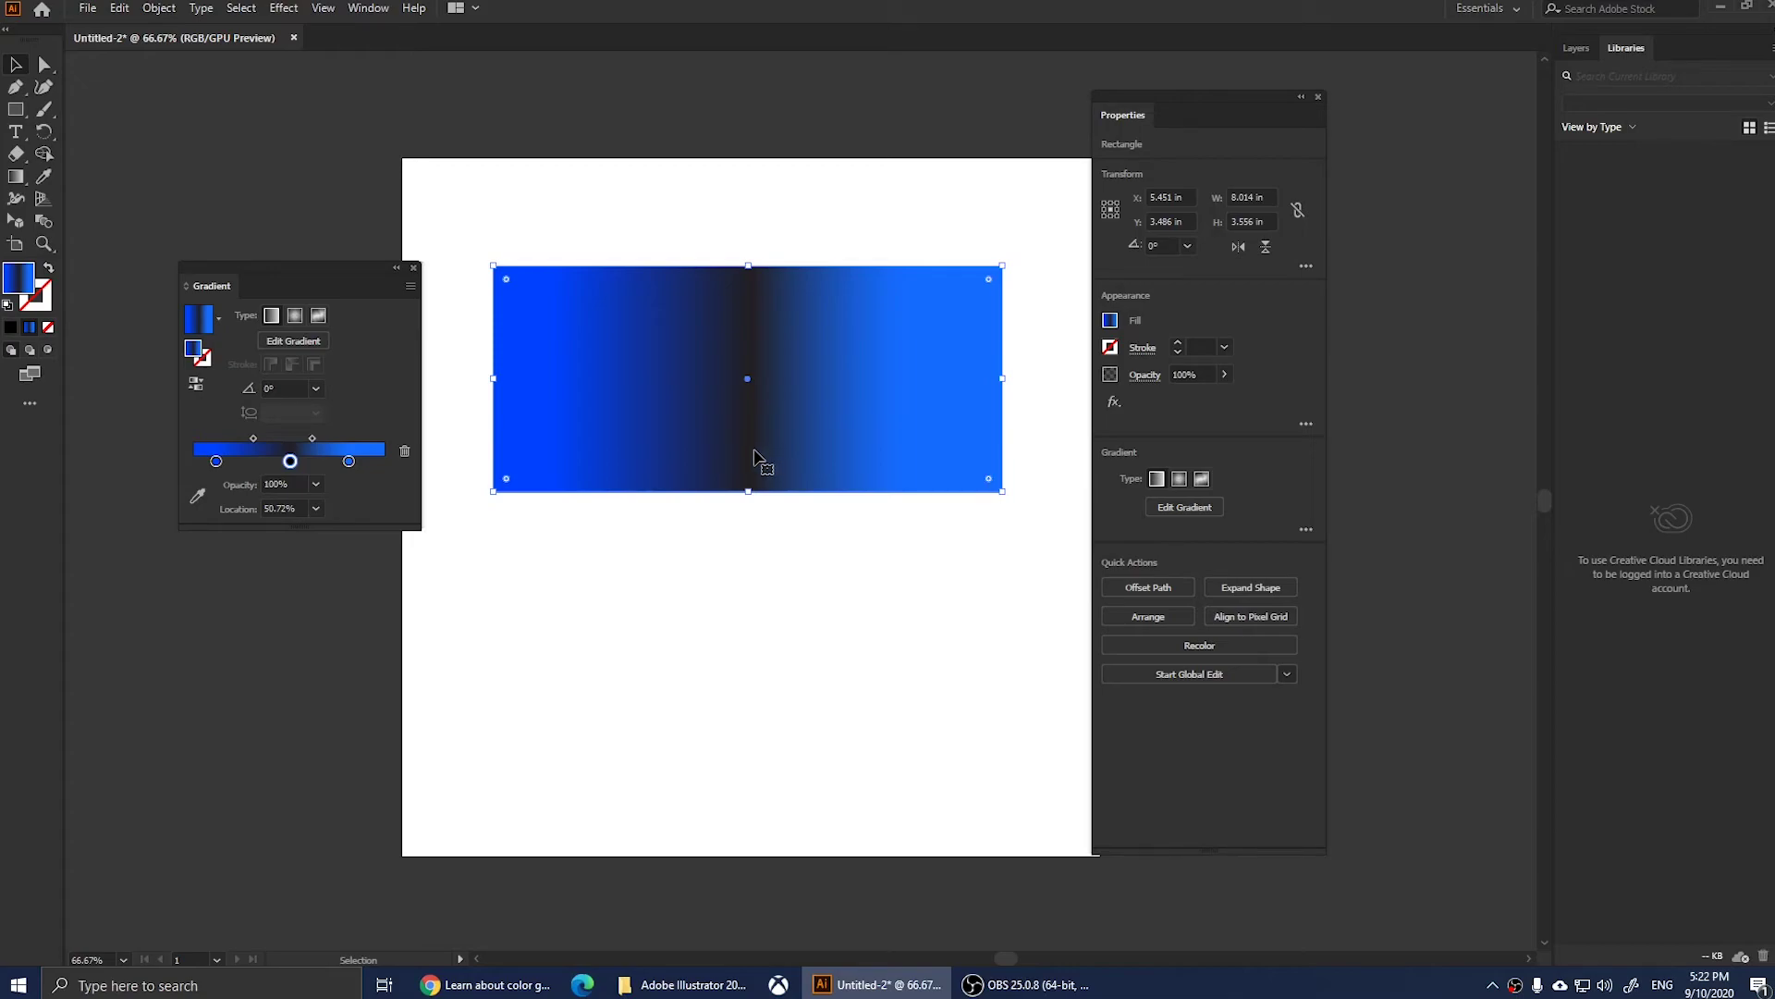
Move the rectangle higher and delete the gradient's middle stop, leaving a two-stop blue fade.
{"action": "left_click", "coordinate": [721, 608]}
{"action": "left_click_drag", "start_coordinate": [767, 359], "coordinate": [777, 297]}
{"action": "double_click", "coordinate": [15, 279]}
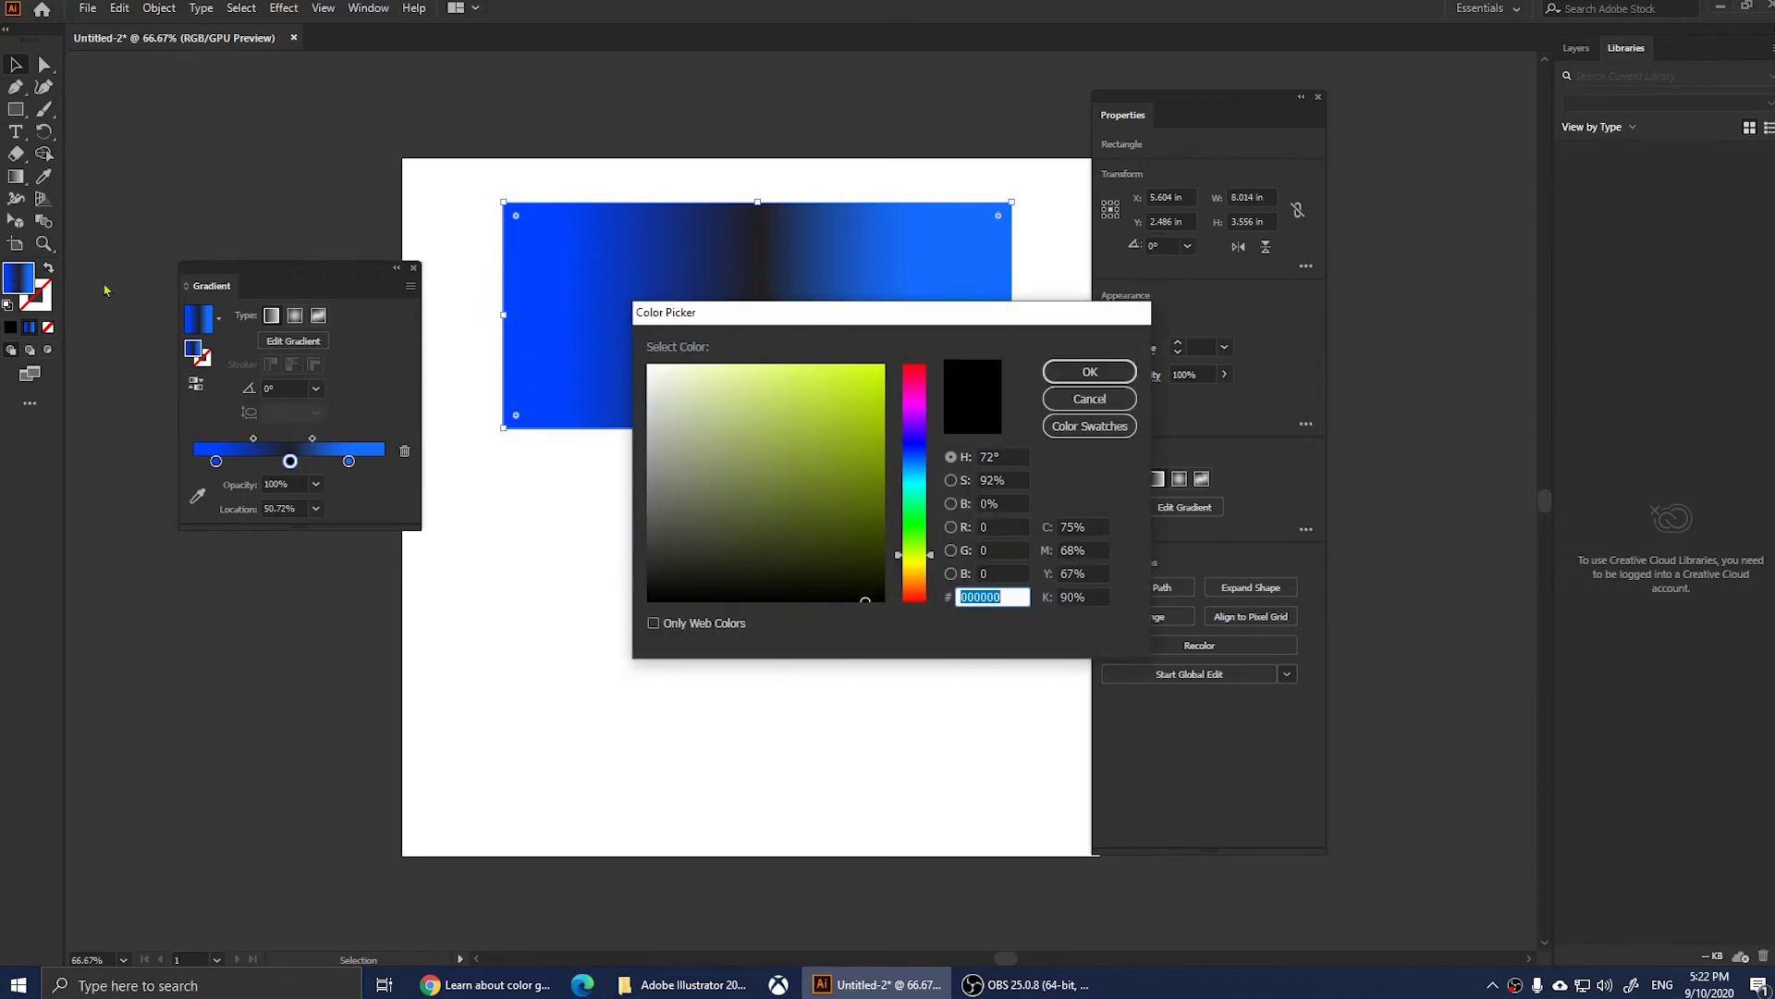
{"action": "left_click", "coordinate": [880, 366]}
{"action": "left_click", "coordinate": [1091, 371]}
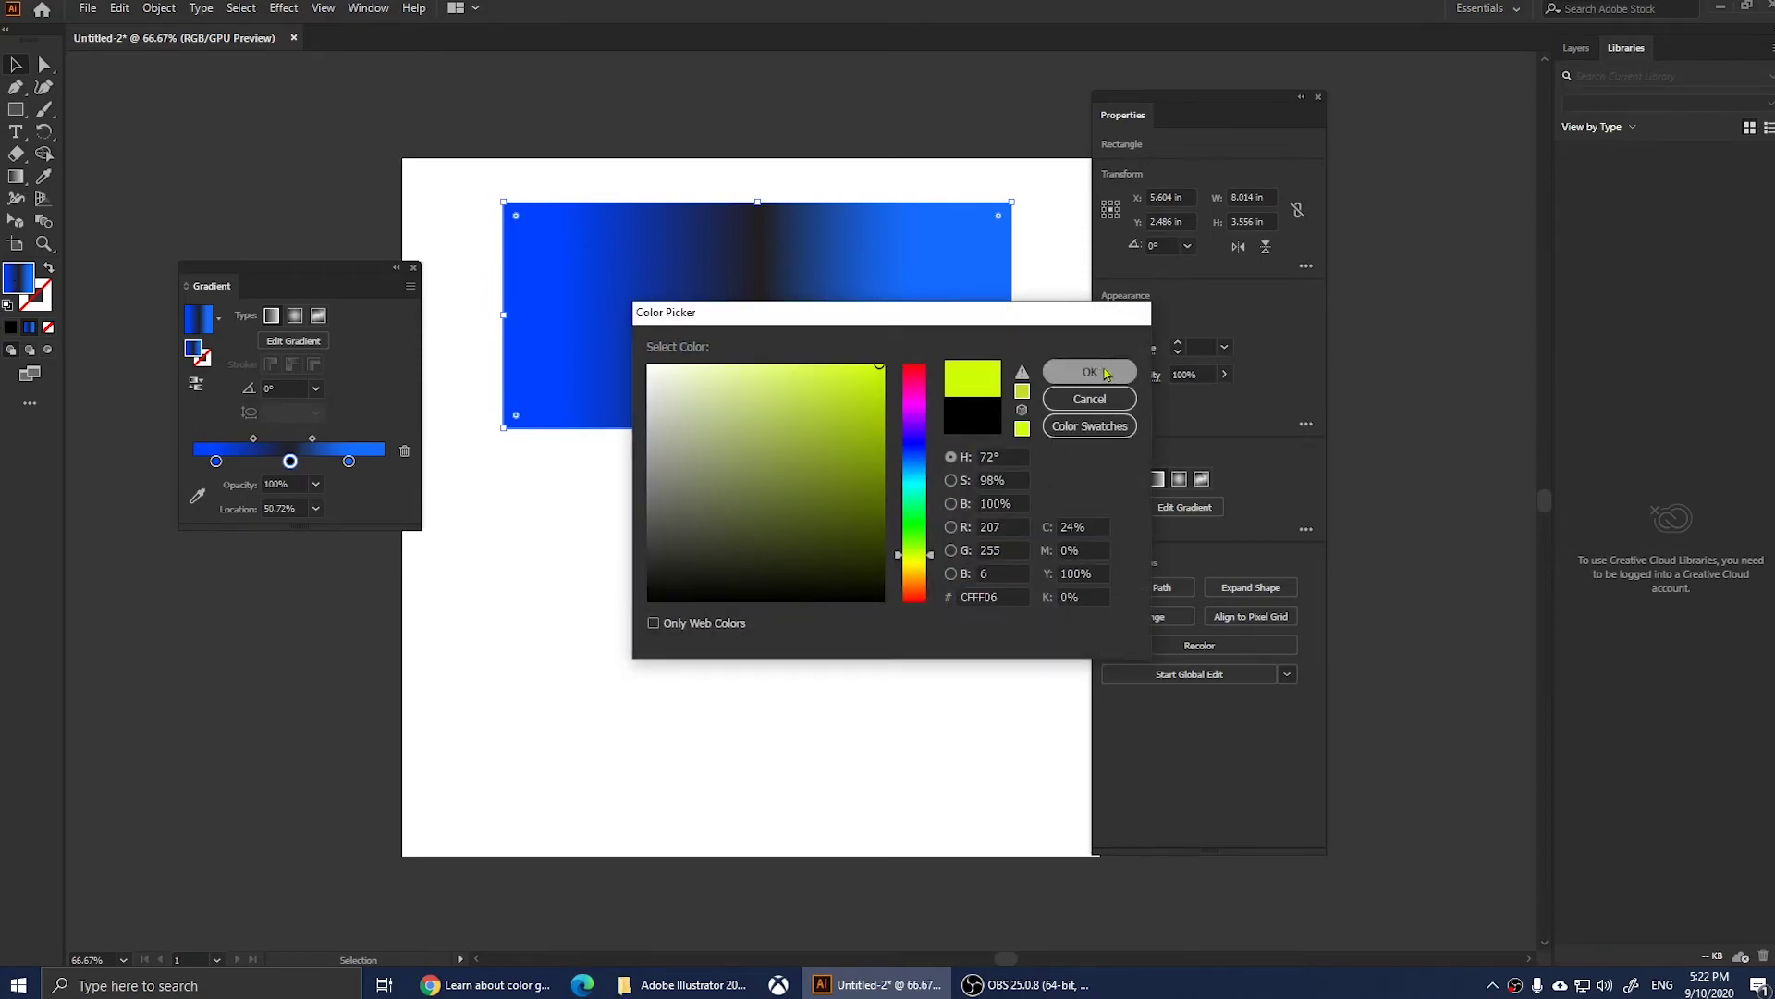
{"action": "left_click", "coordinate": [401, 452]}
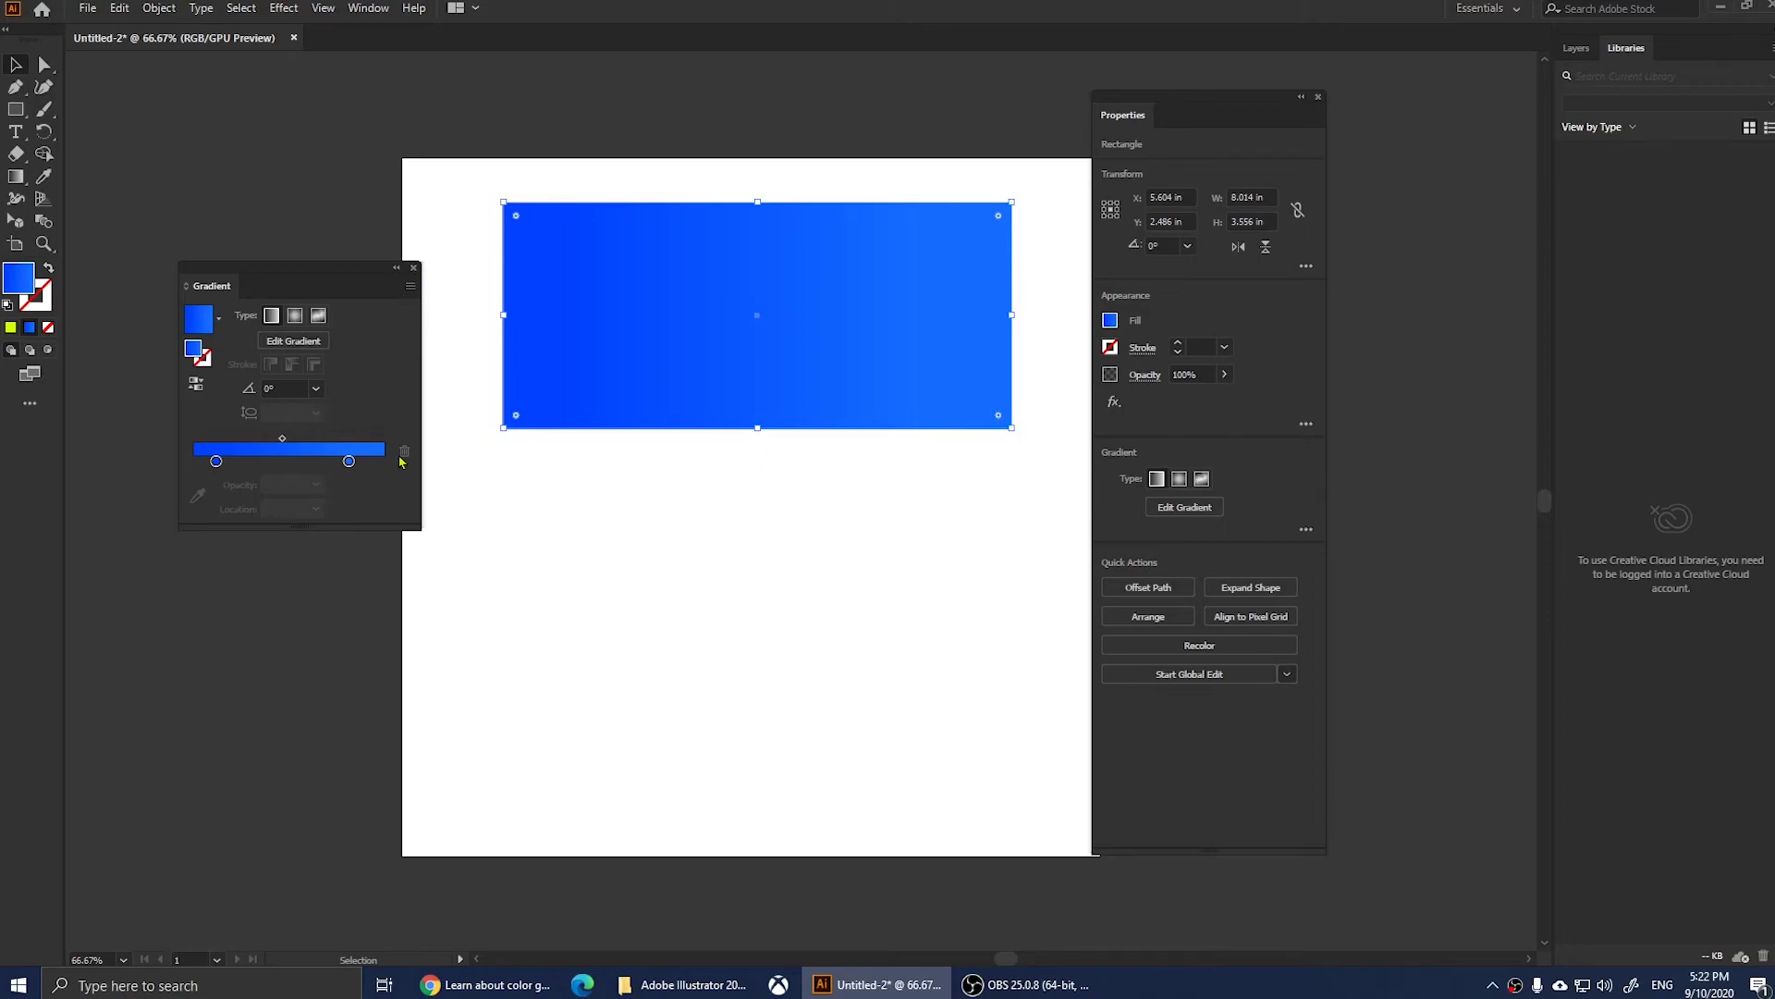
Deselect and reselect the rectangle a few times to review the two-stop blue gradient.
{"action": "left_click", "coordinate": [436, 411]}
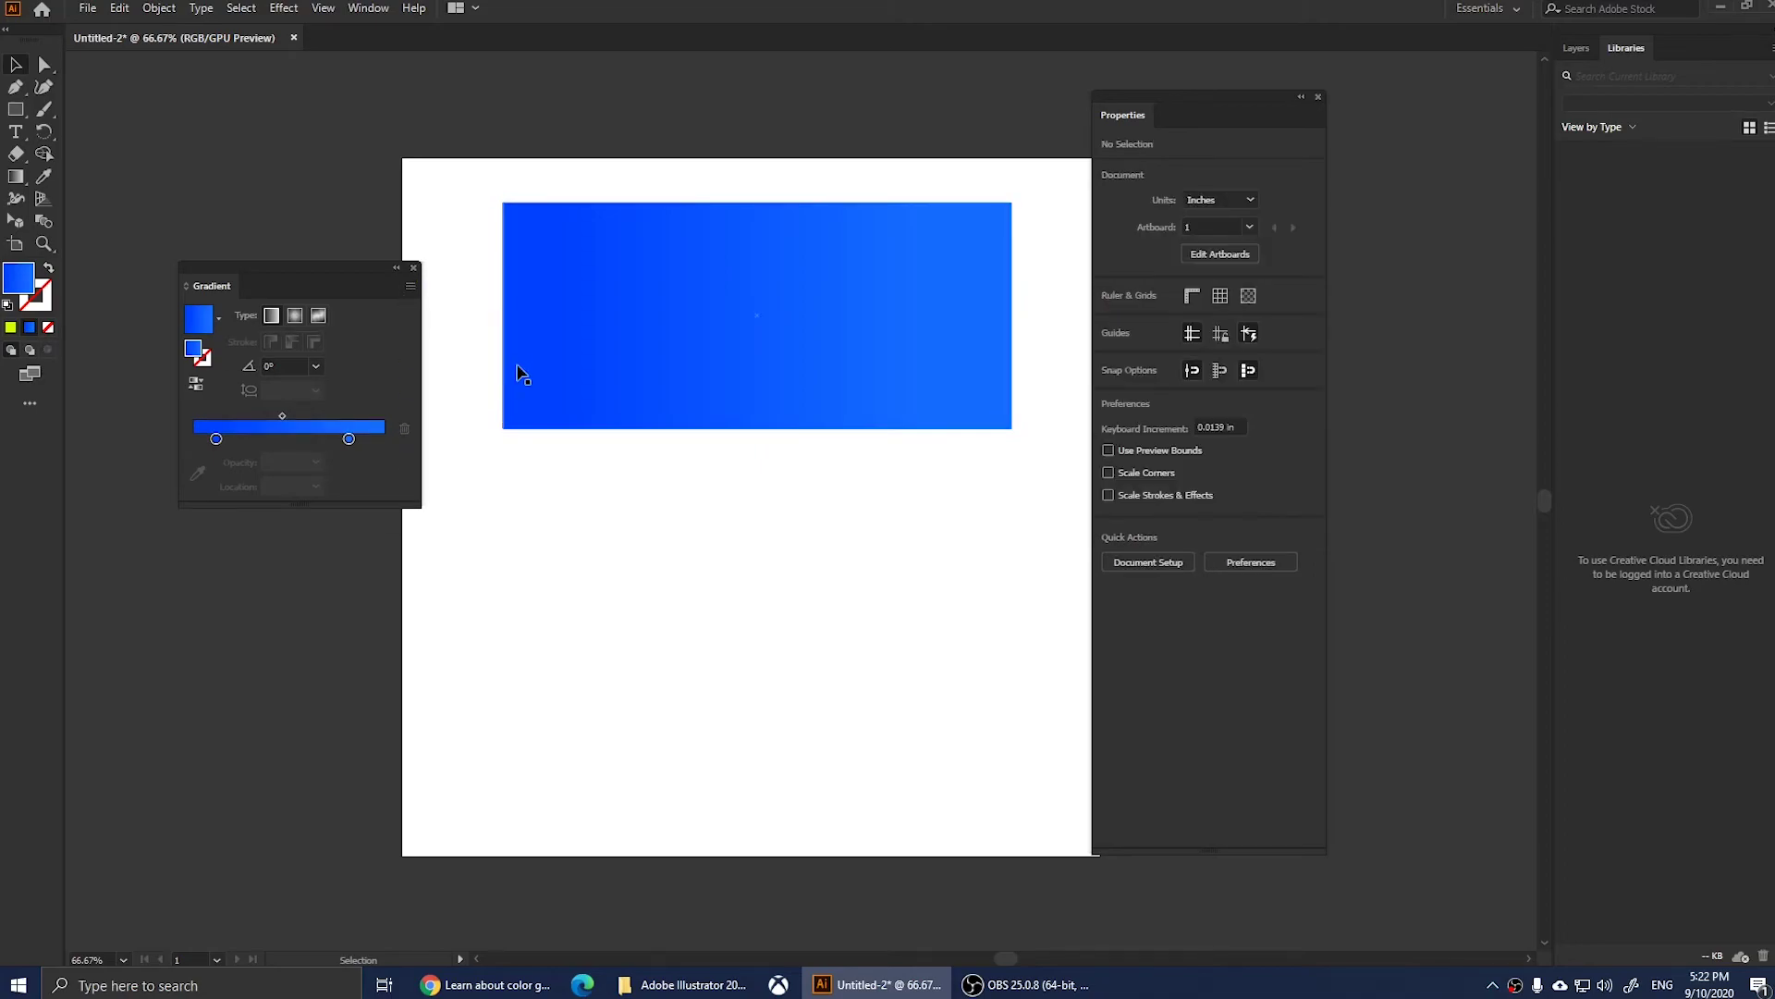
{"action": "left_click", "coordinate": [689, 400]}
{"action": "left_click", "coordinate": [567, 555]}
{"action": "left_click", "coordinate": [662, 392]}
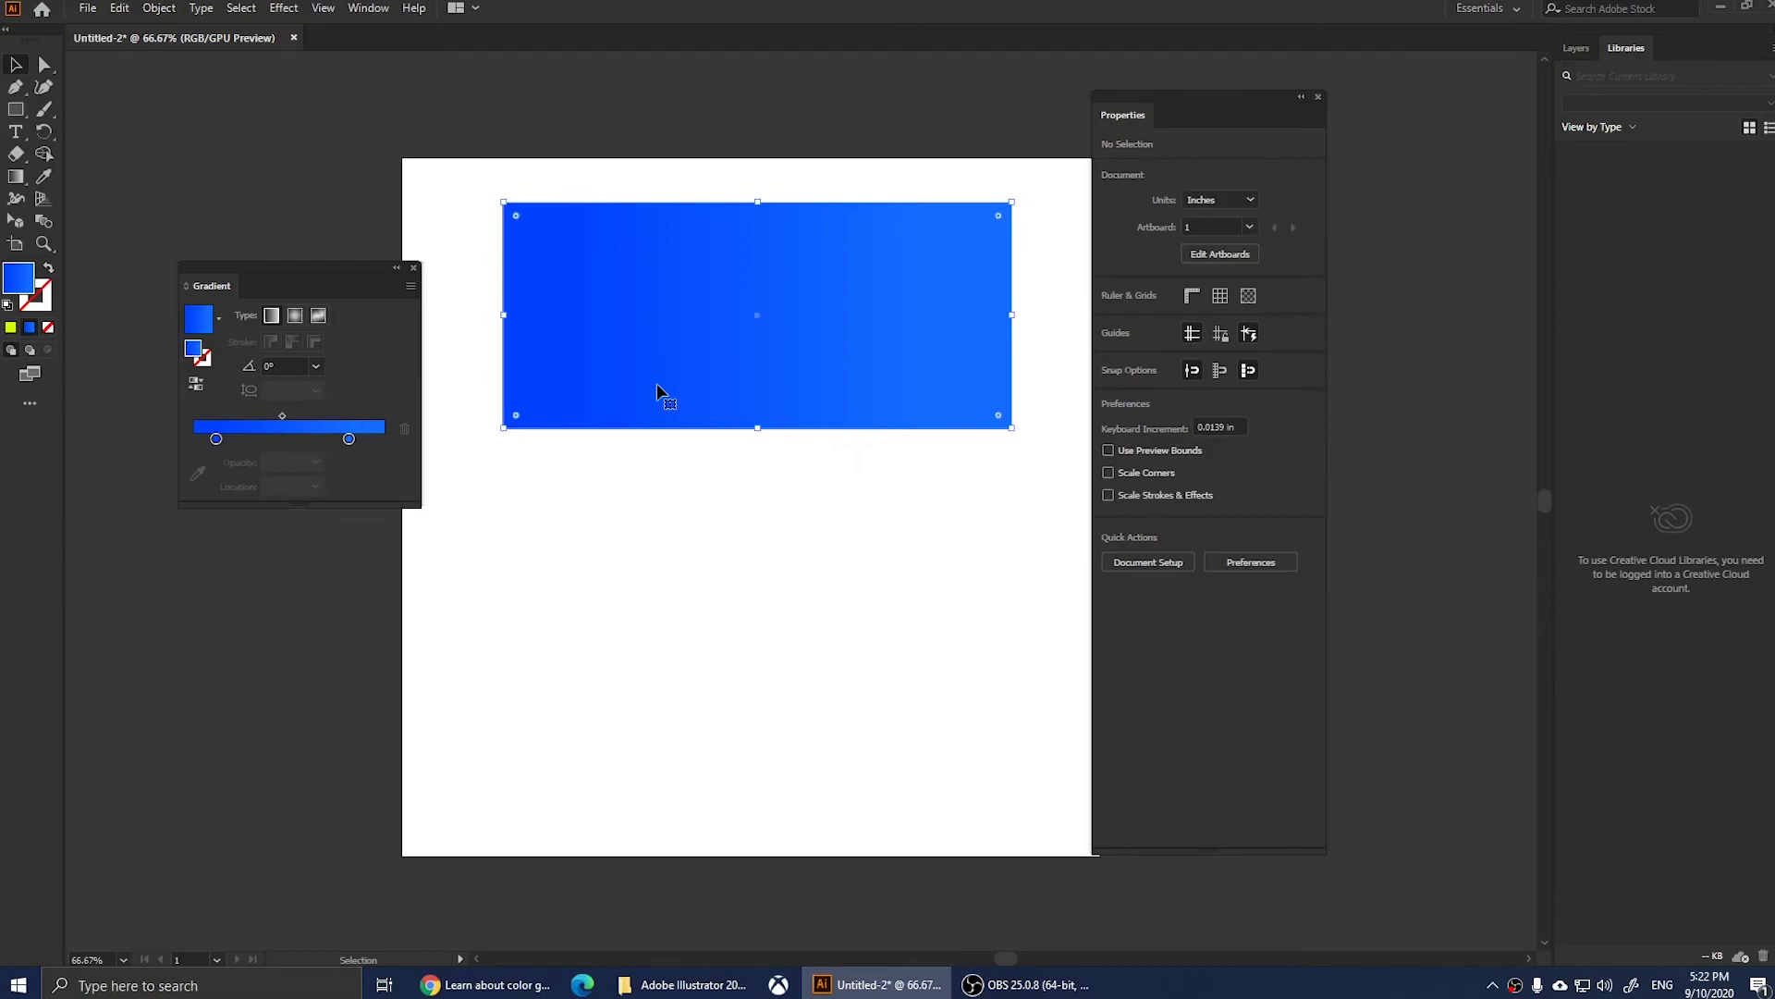
{"action": "left_click", "coordinate": [463, 554]}
{"action": "left_click", "coordinate": [17, 111]}
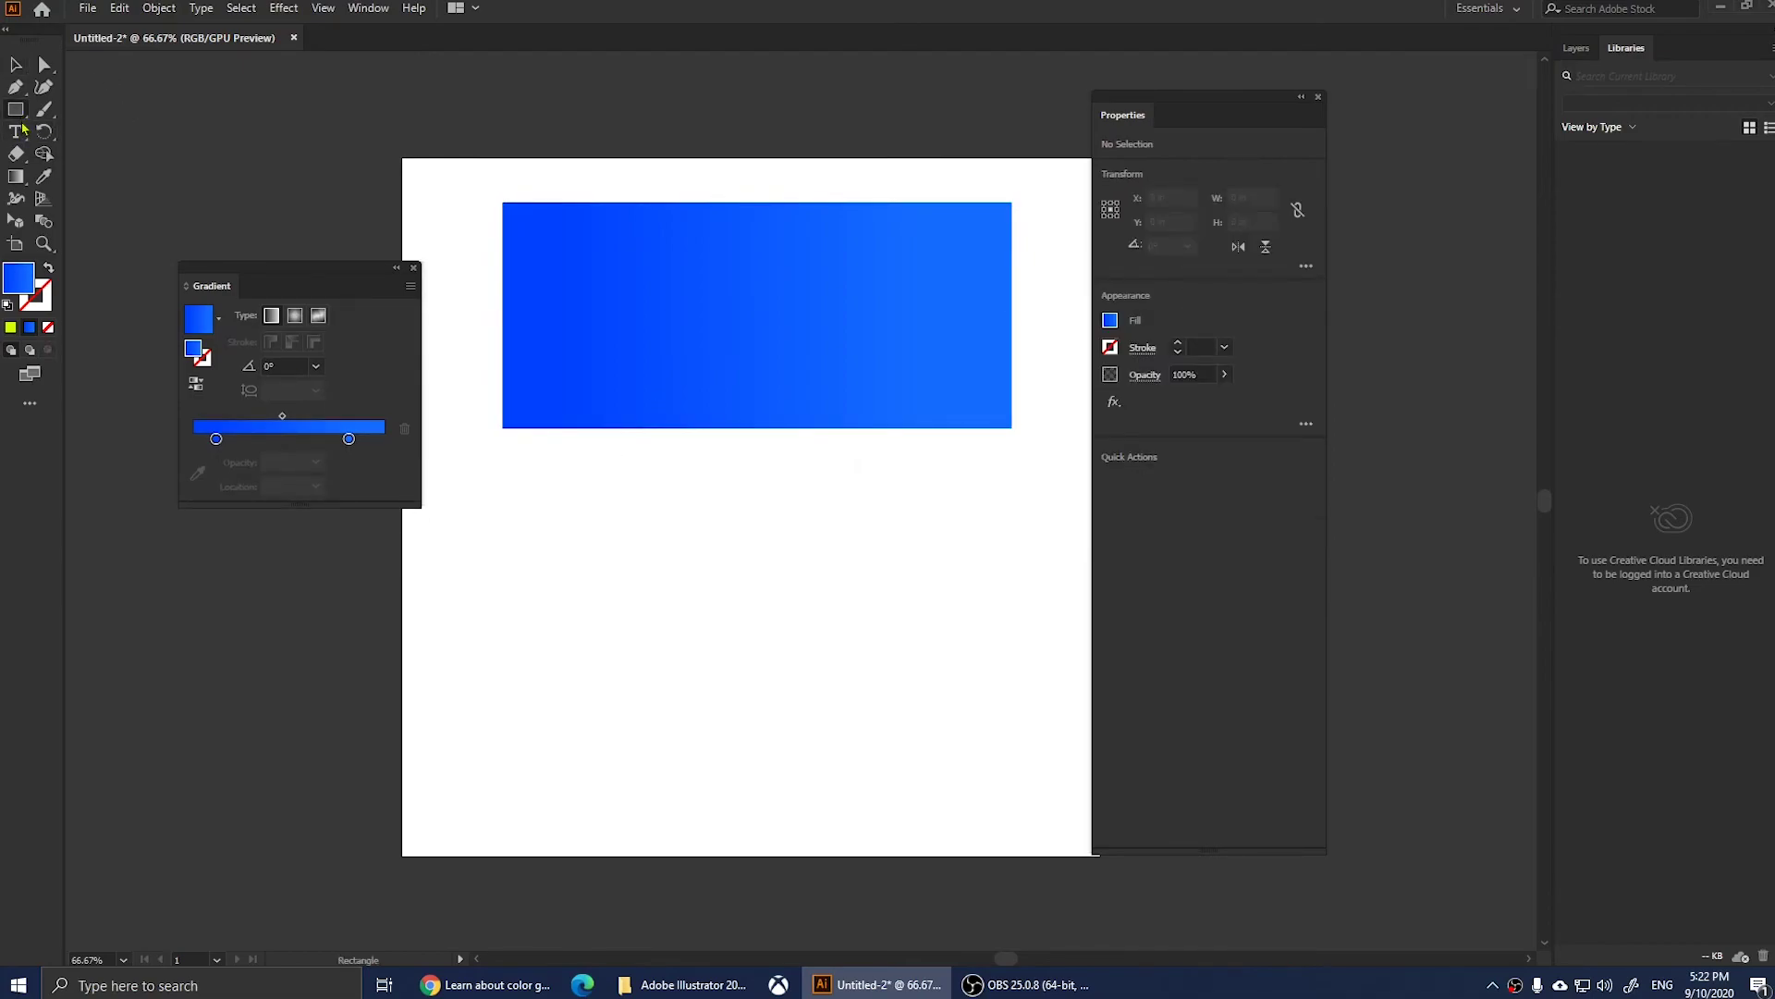
Draw a circle about 4.028 in across below the rectangle with the Ellipse Tool, then deselect it.
{"action": "left_click_drag", "start_coordinate": [16, 111], "coordinate": [102, 131]}
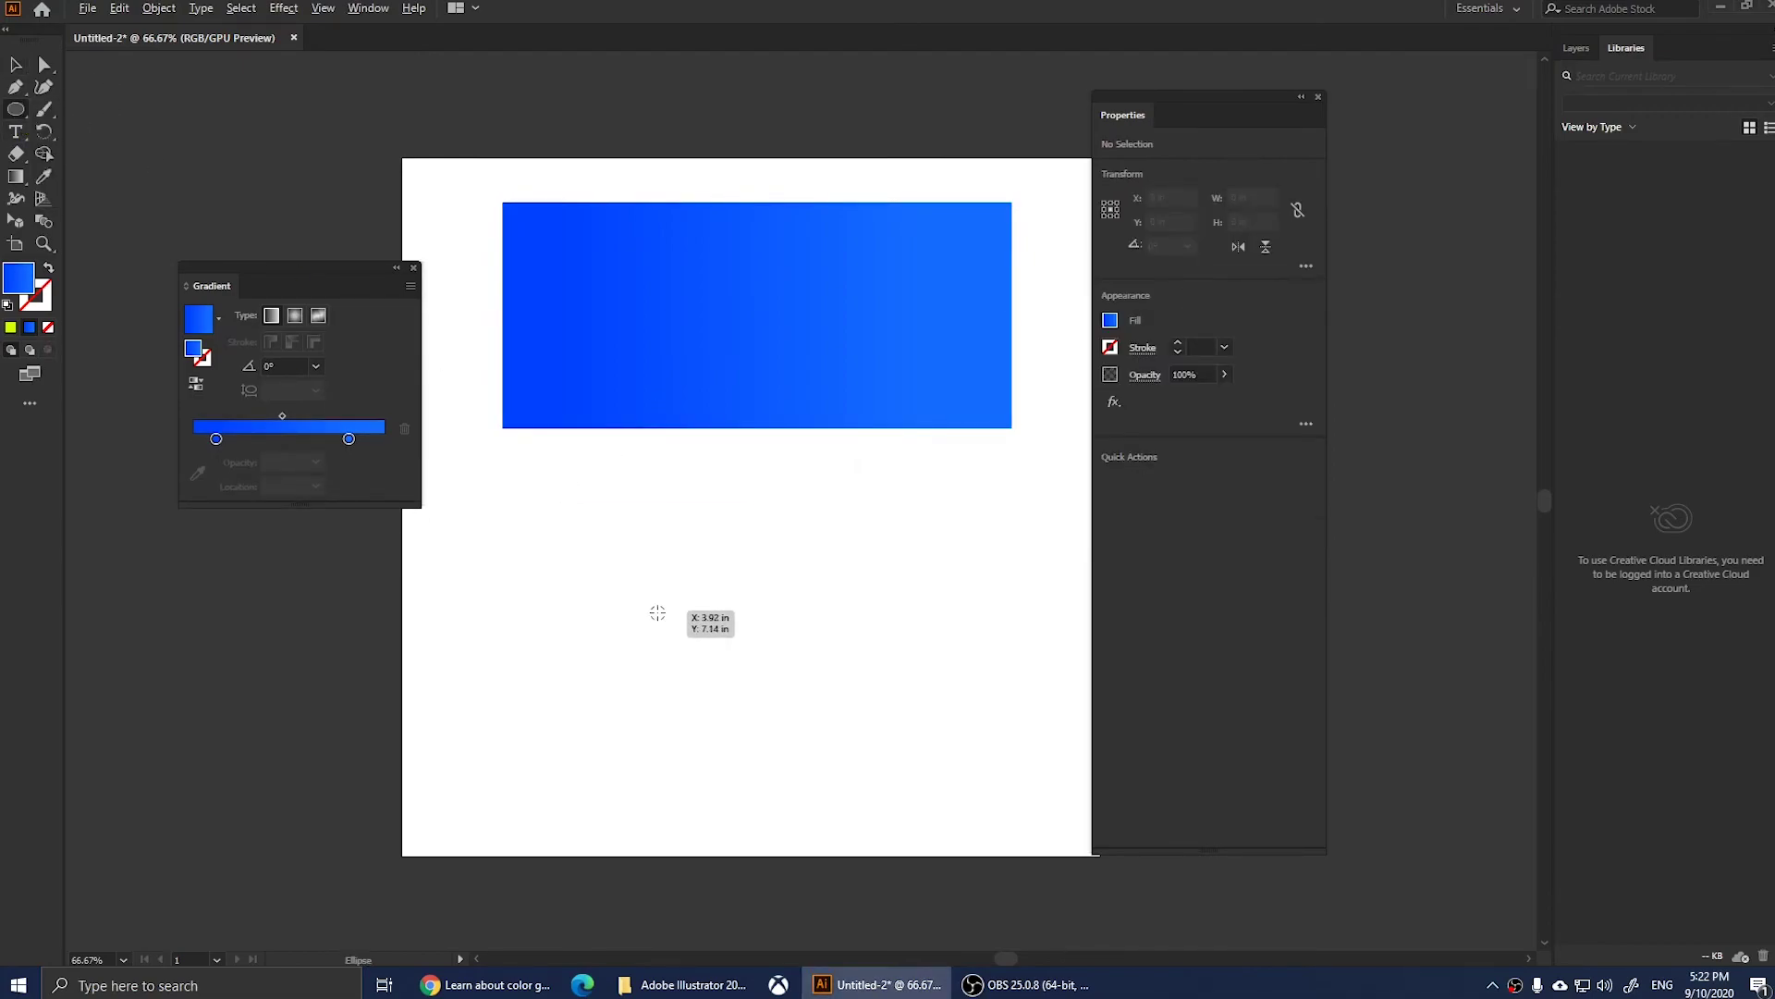
{"action": "left_click_drag", "start_coordinate": [695, 629], "coordinate": [823, 500]}
{"action": "left_click", "coordinate": [11, 65]}
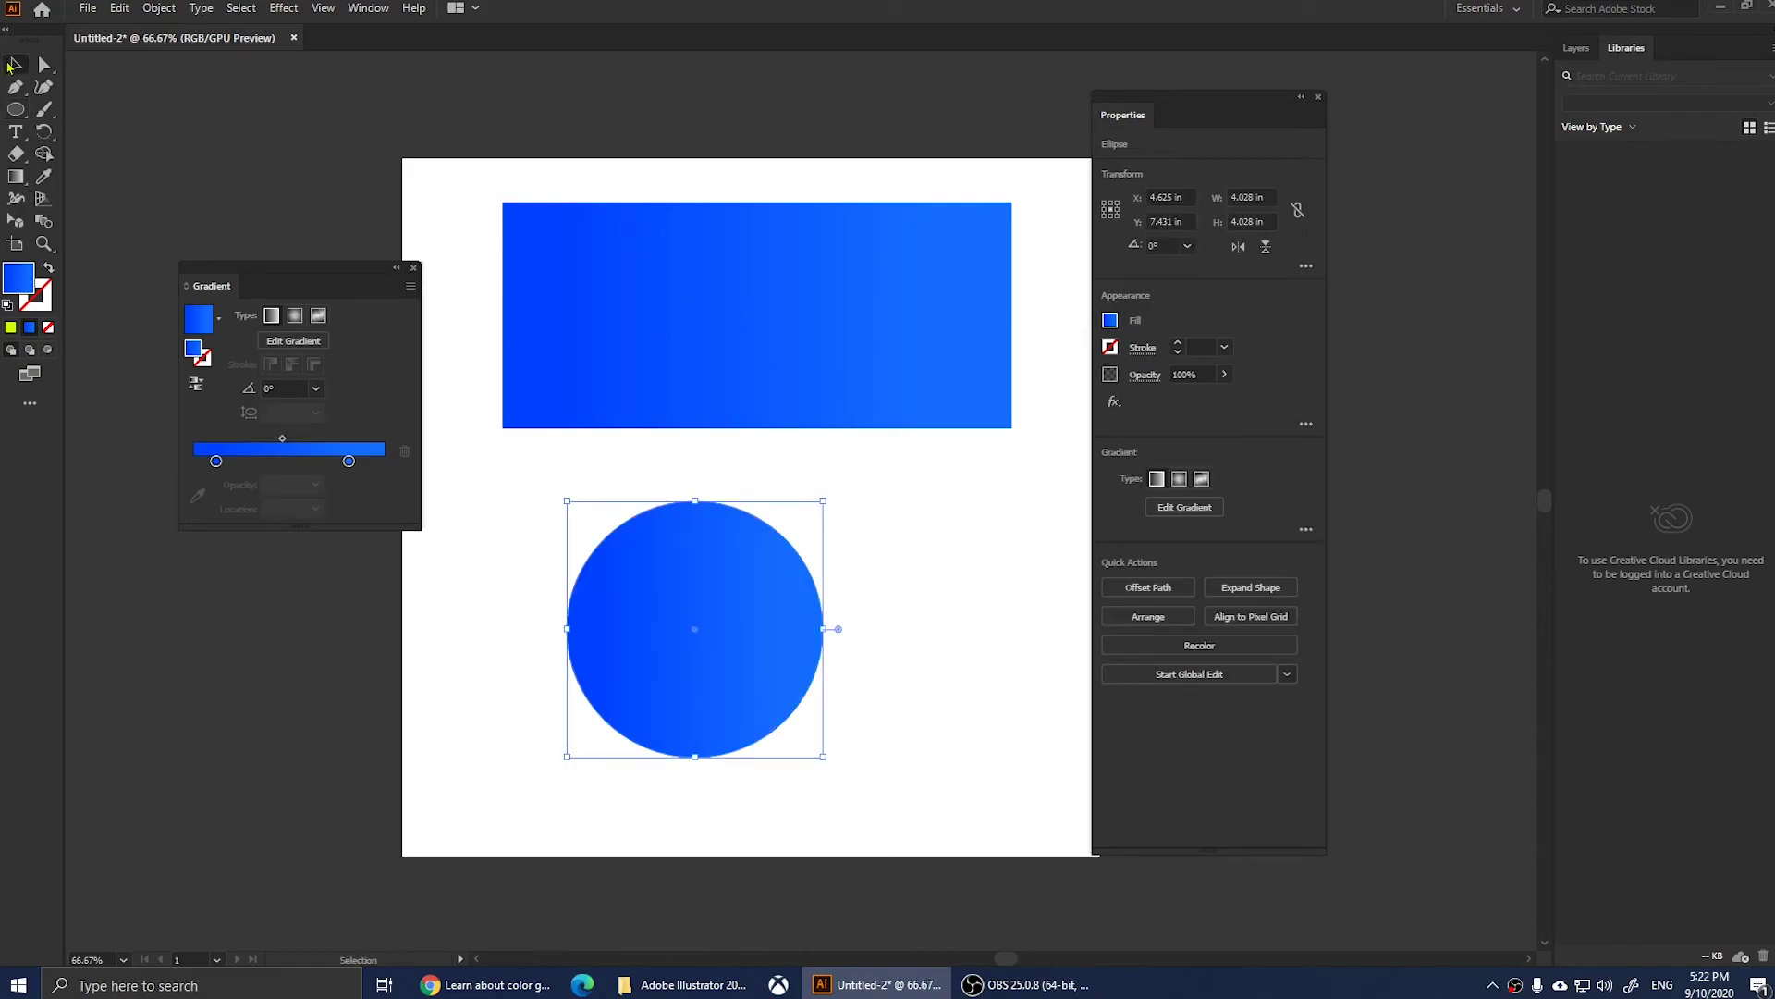
{"action": "left_click", "coordinate": [211, 164]}
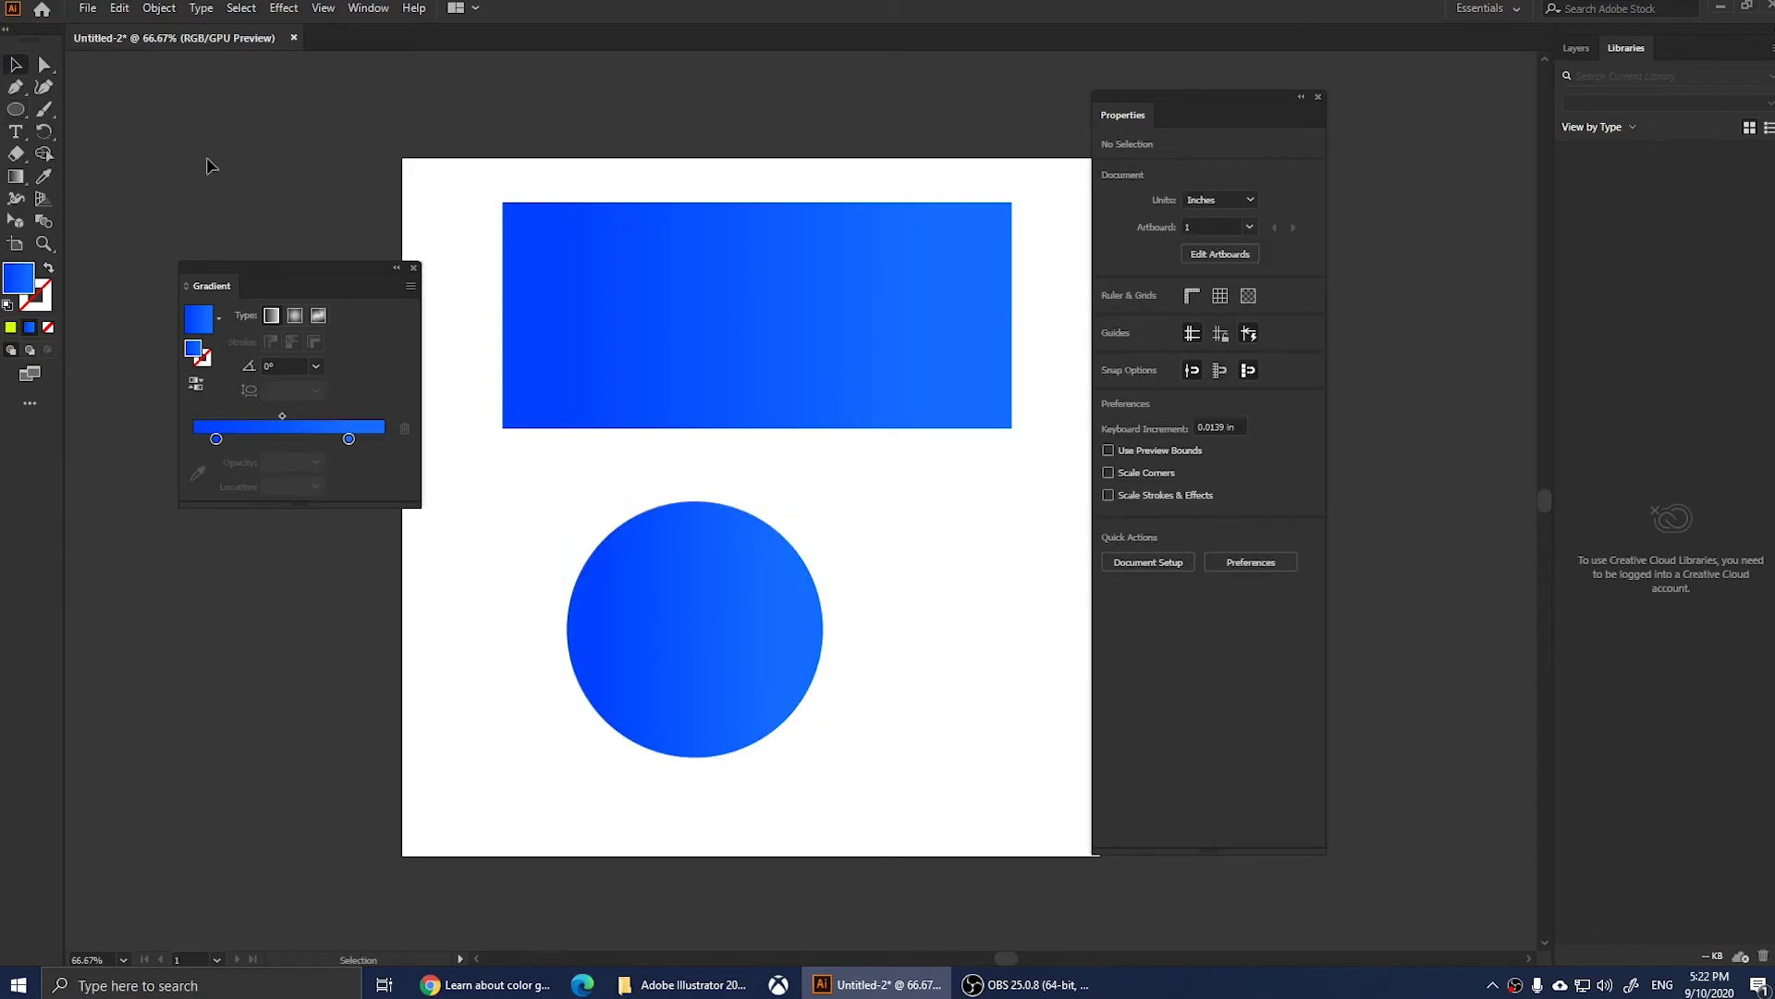
{"action": "left_click", "coordinate": [722, 656]}
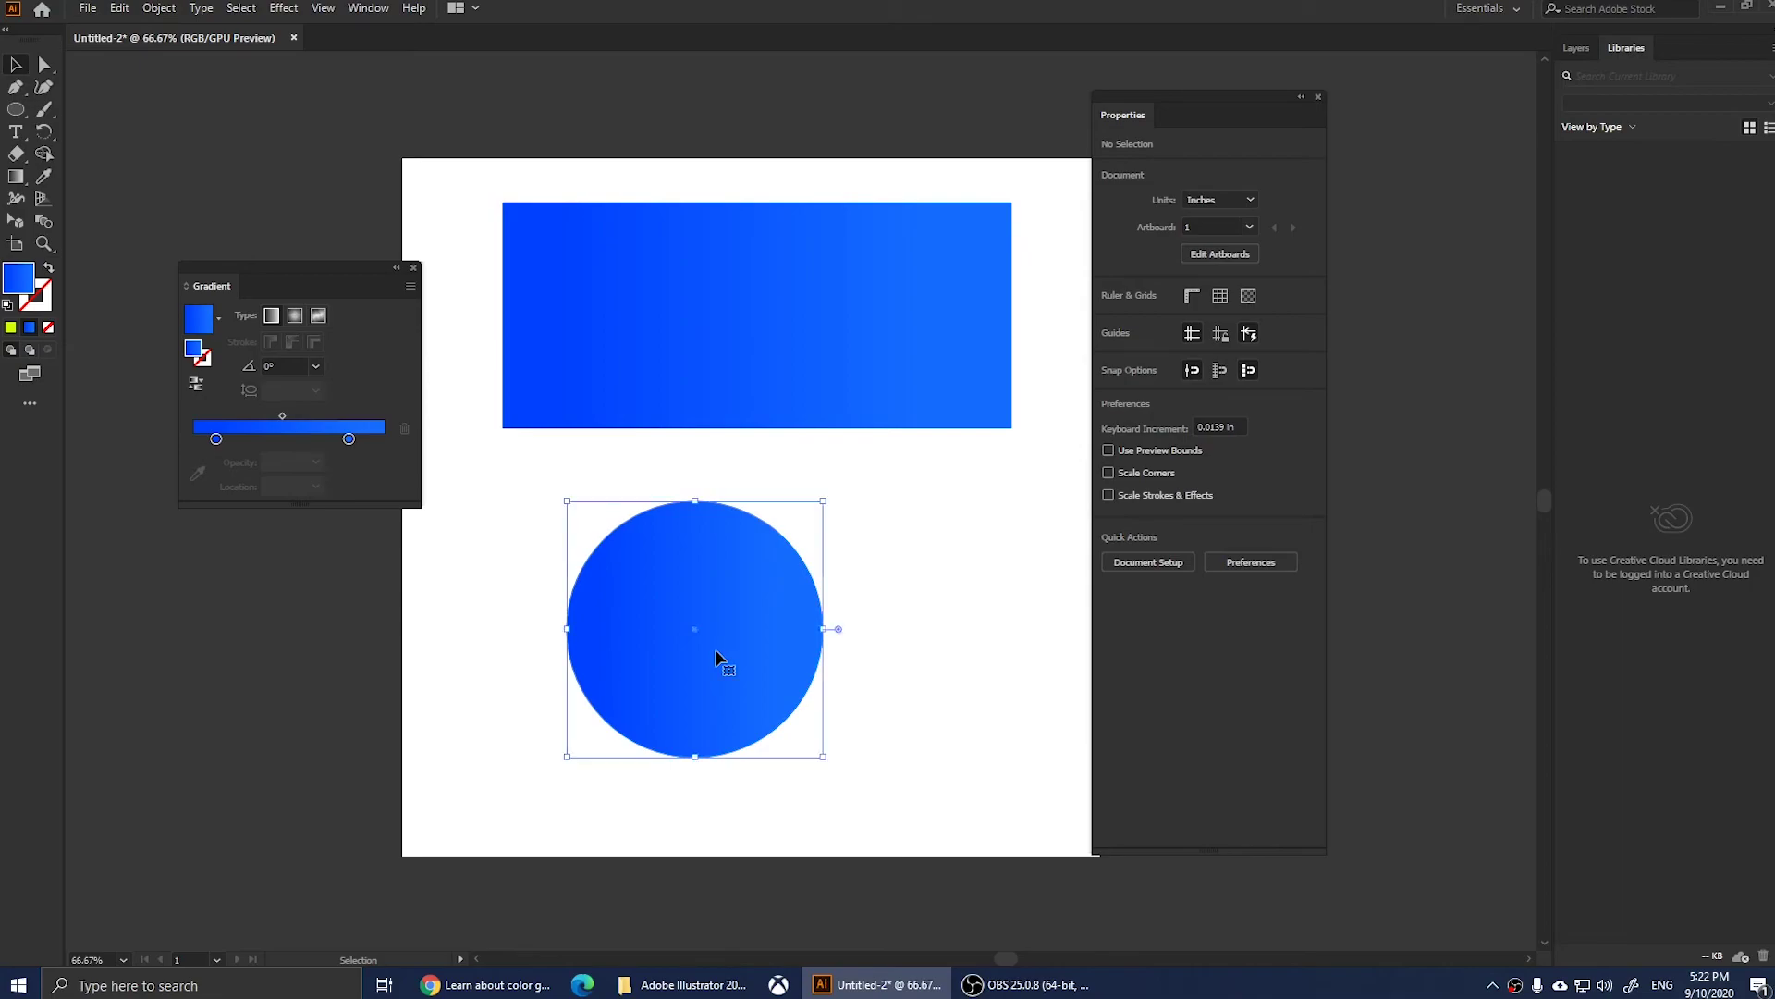
{"action": "left_click", "coordinate": [524, 597]}
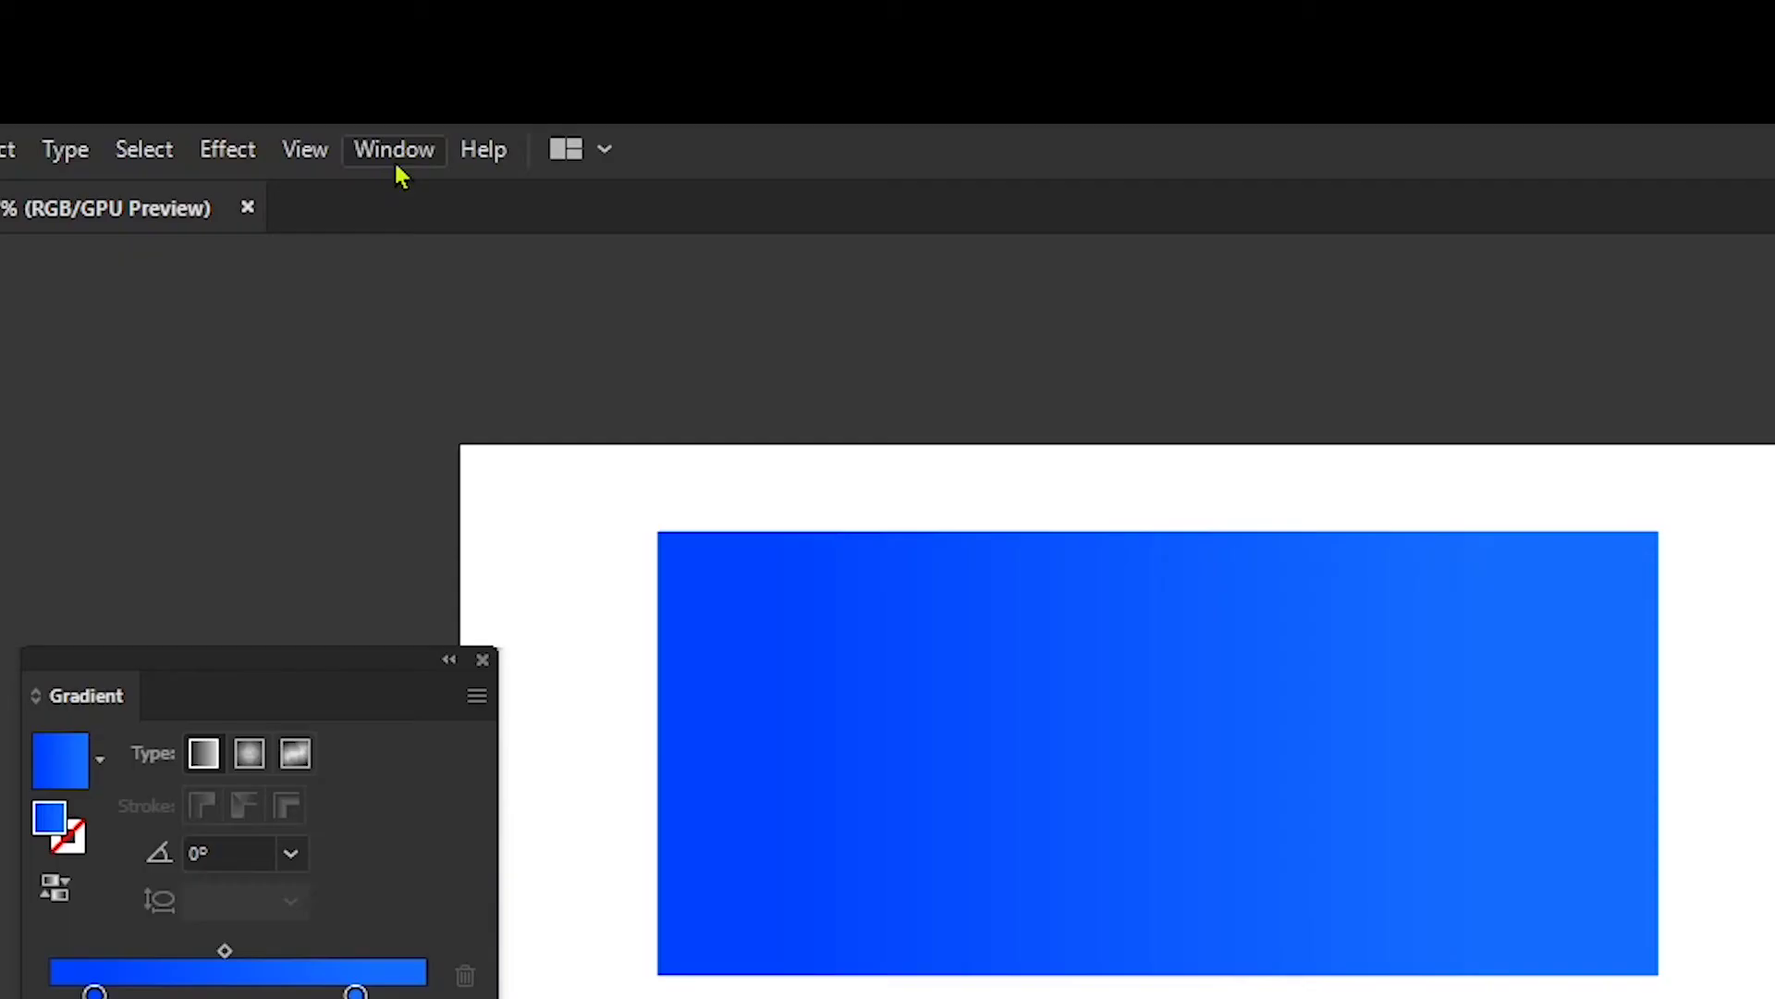
Open Window > Swatches to show the panel with the saved 'swatch' gradient.
{"action": "left_click", "coordinate": [396, 153]}
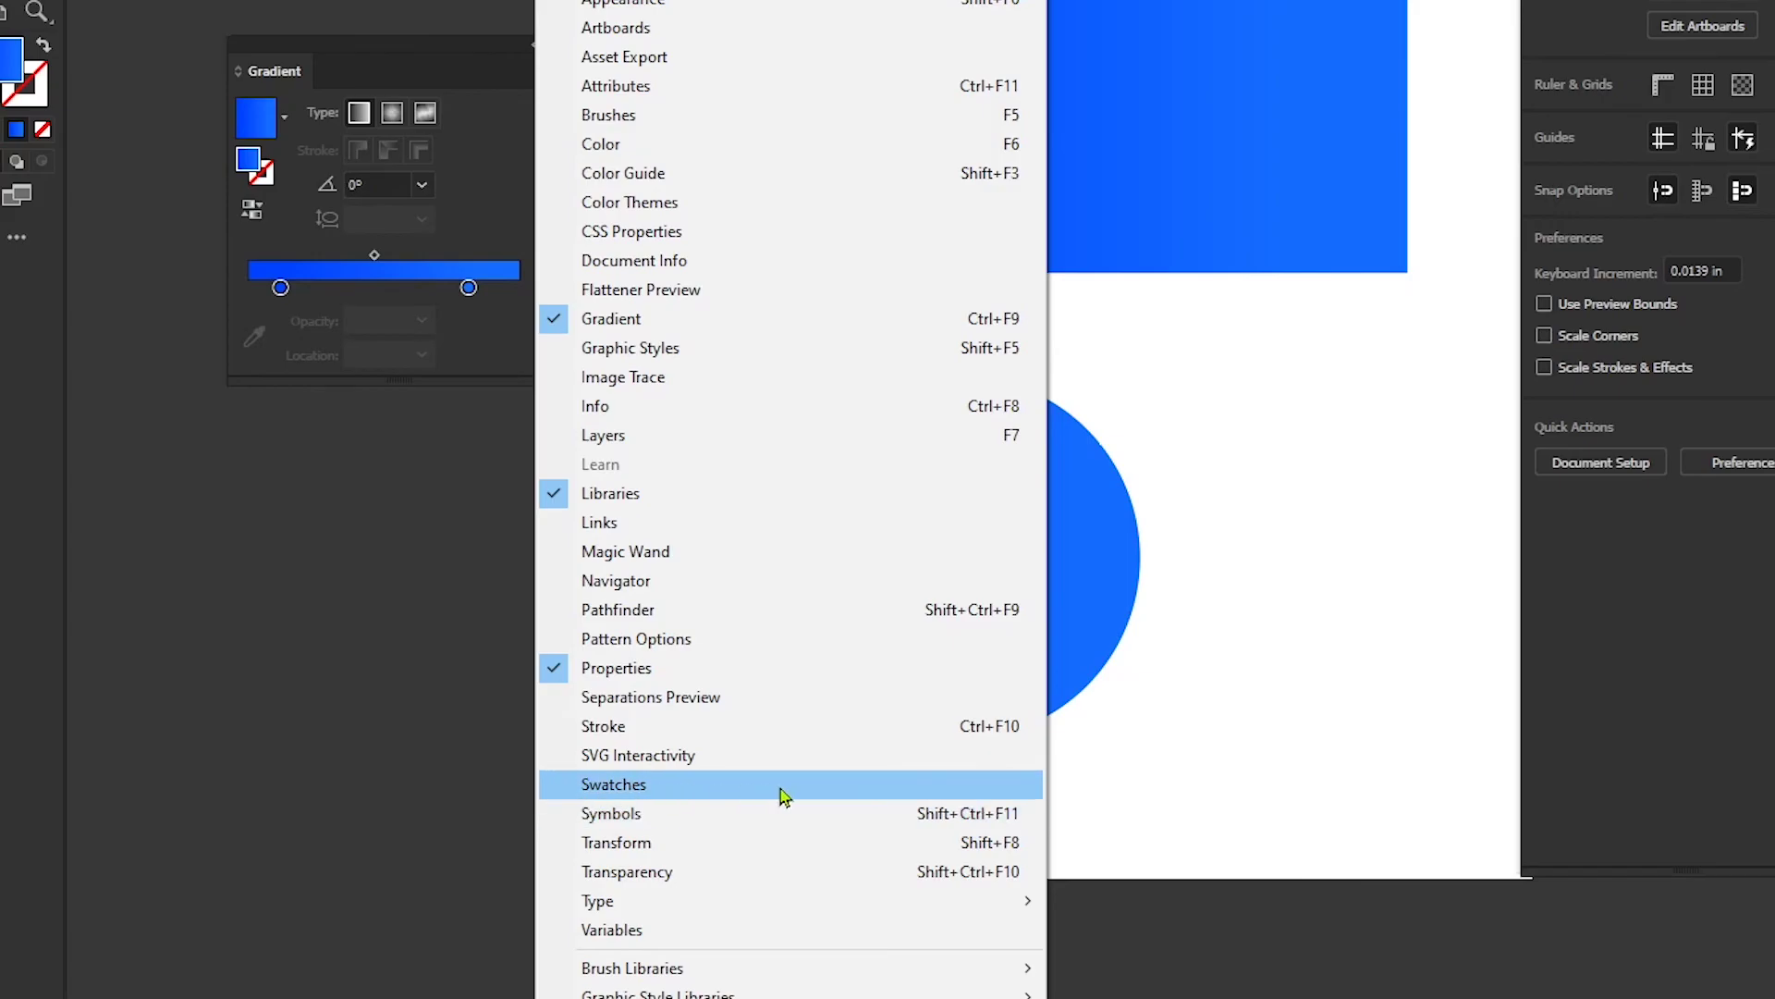
{"action": "left_click", "coordinate": [705, 794]}
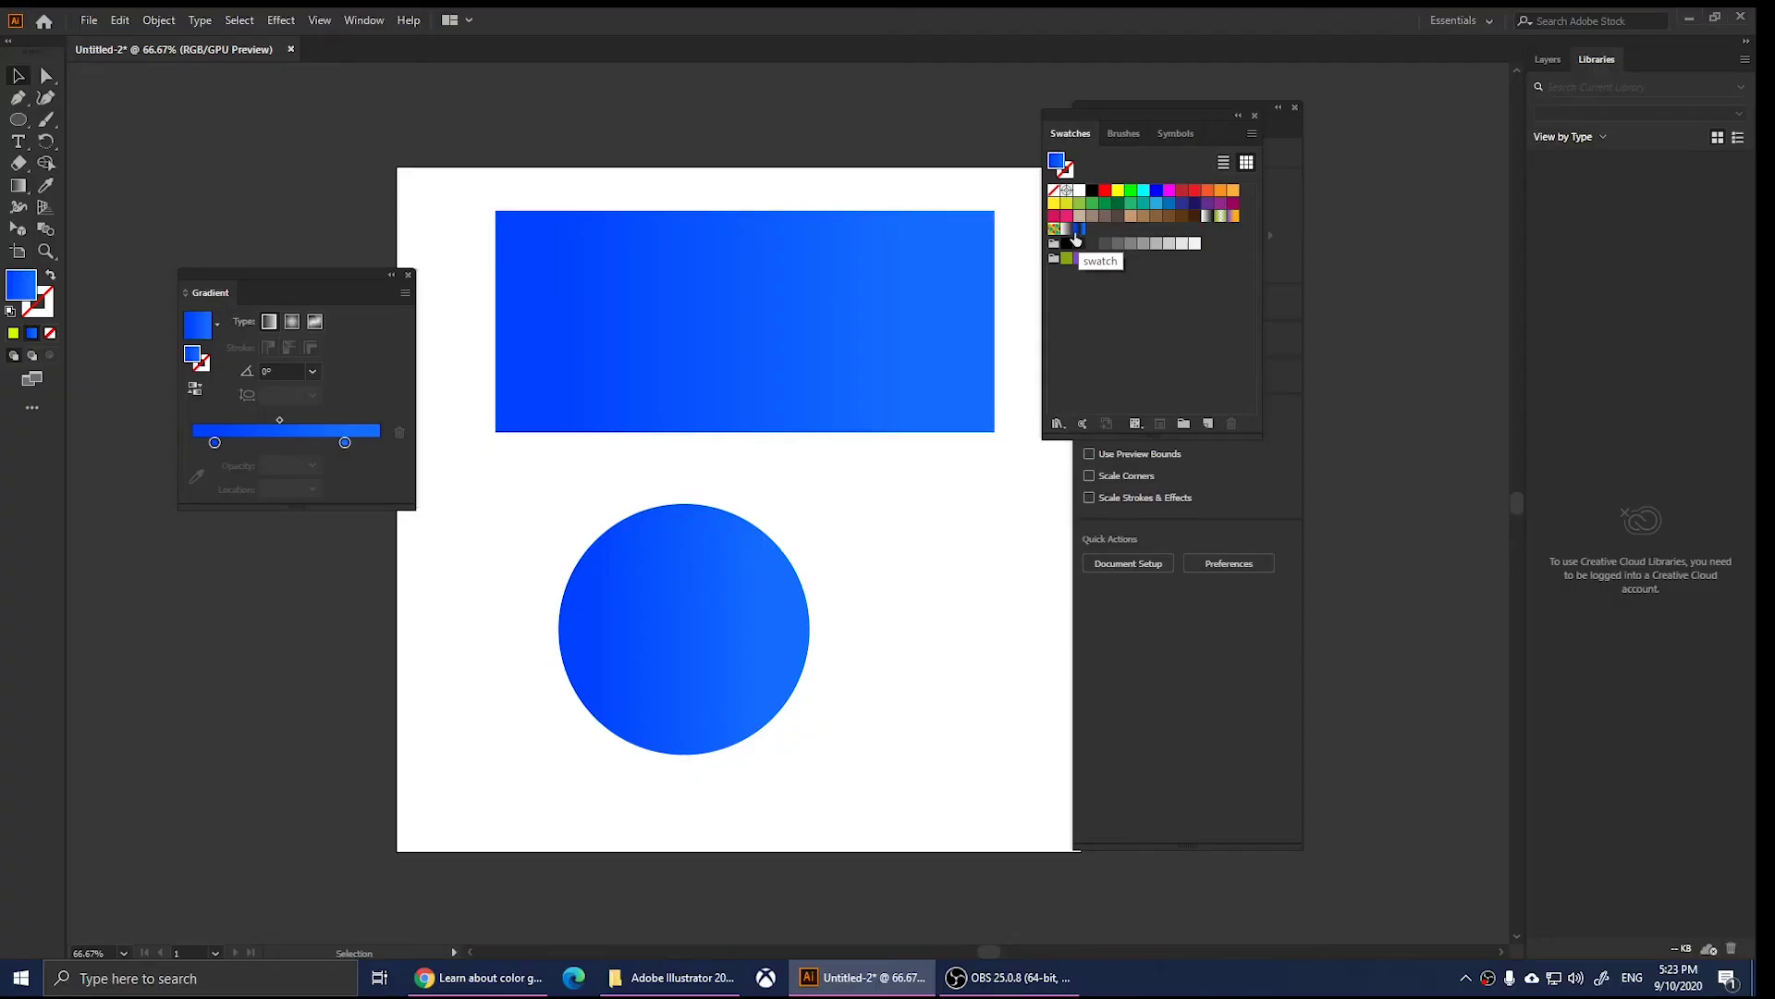
Fill the circle with the blue-black-blue 'swatch' gradient and make it radial.
{"action": "left_click", "coordinate": [626, 622]}
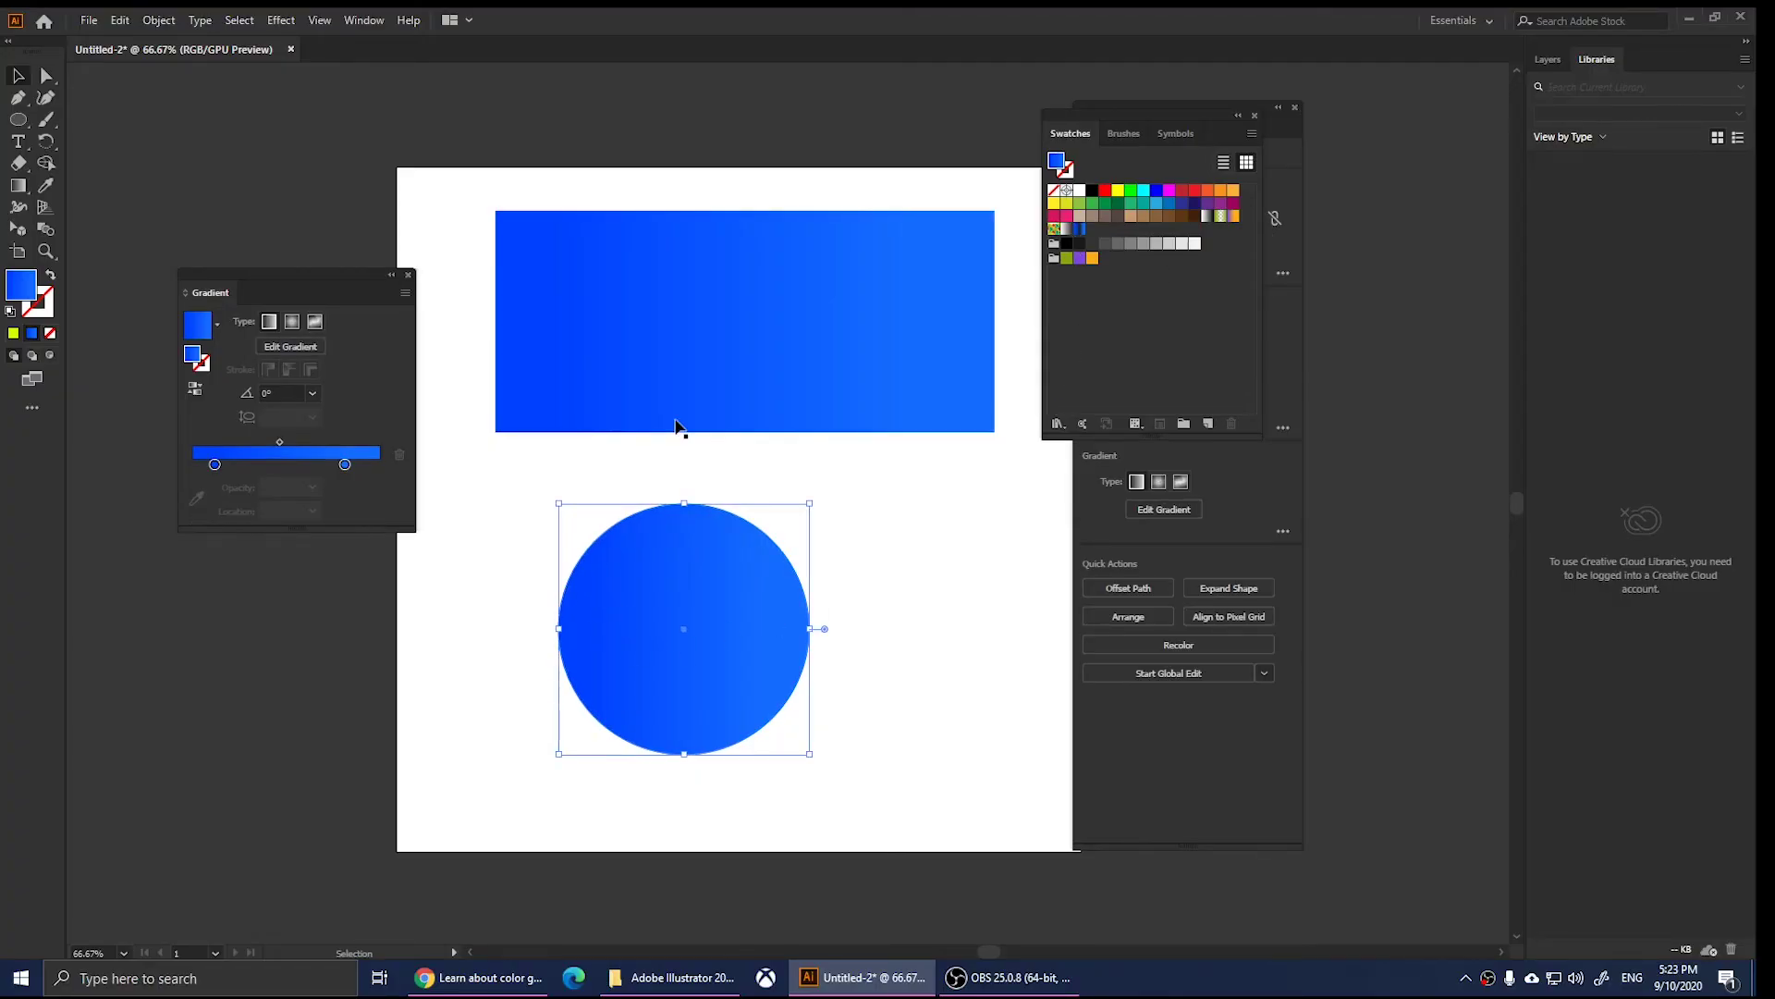
{"action": "left_click", "coordinate": [1079, 231]}
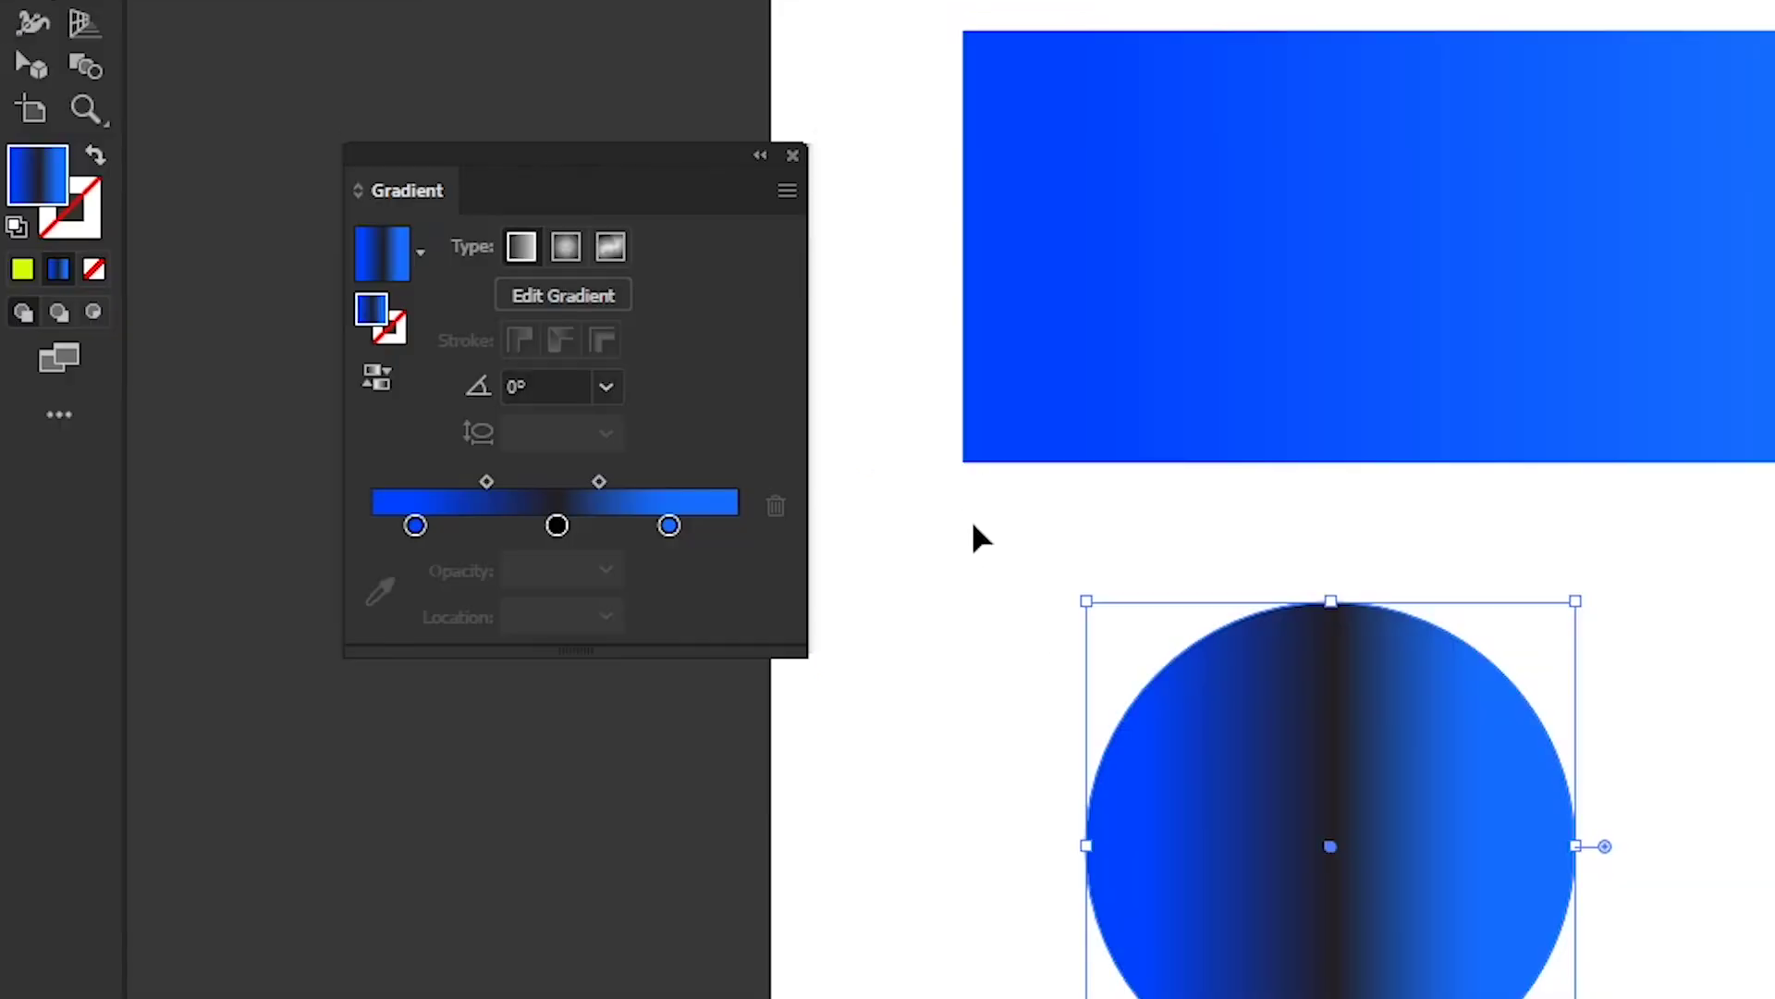
{"action": "left_click", "coordinate": [562, 296]}
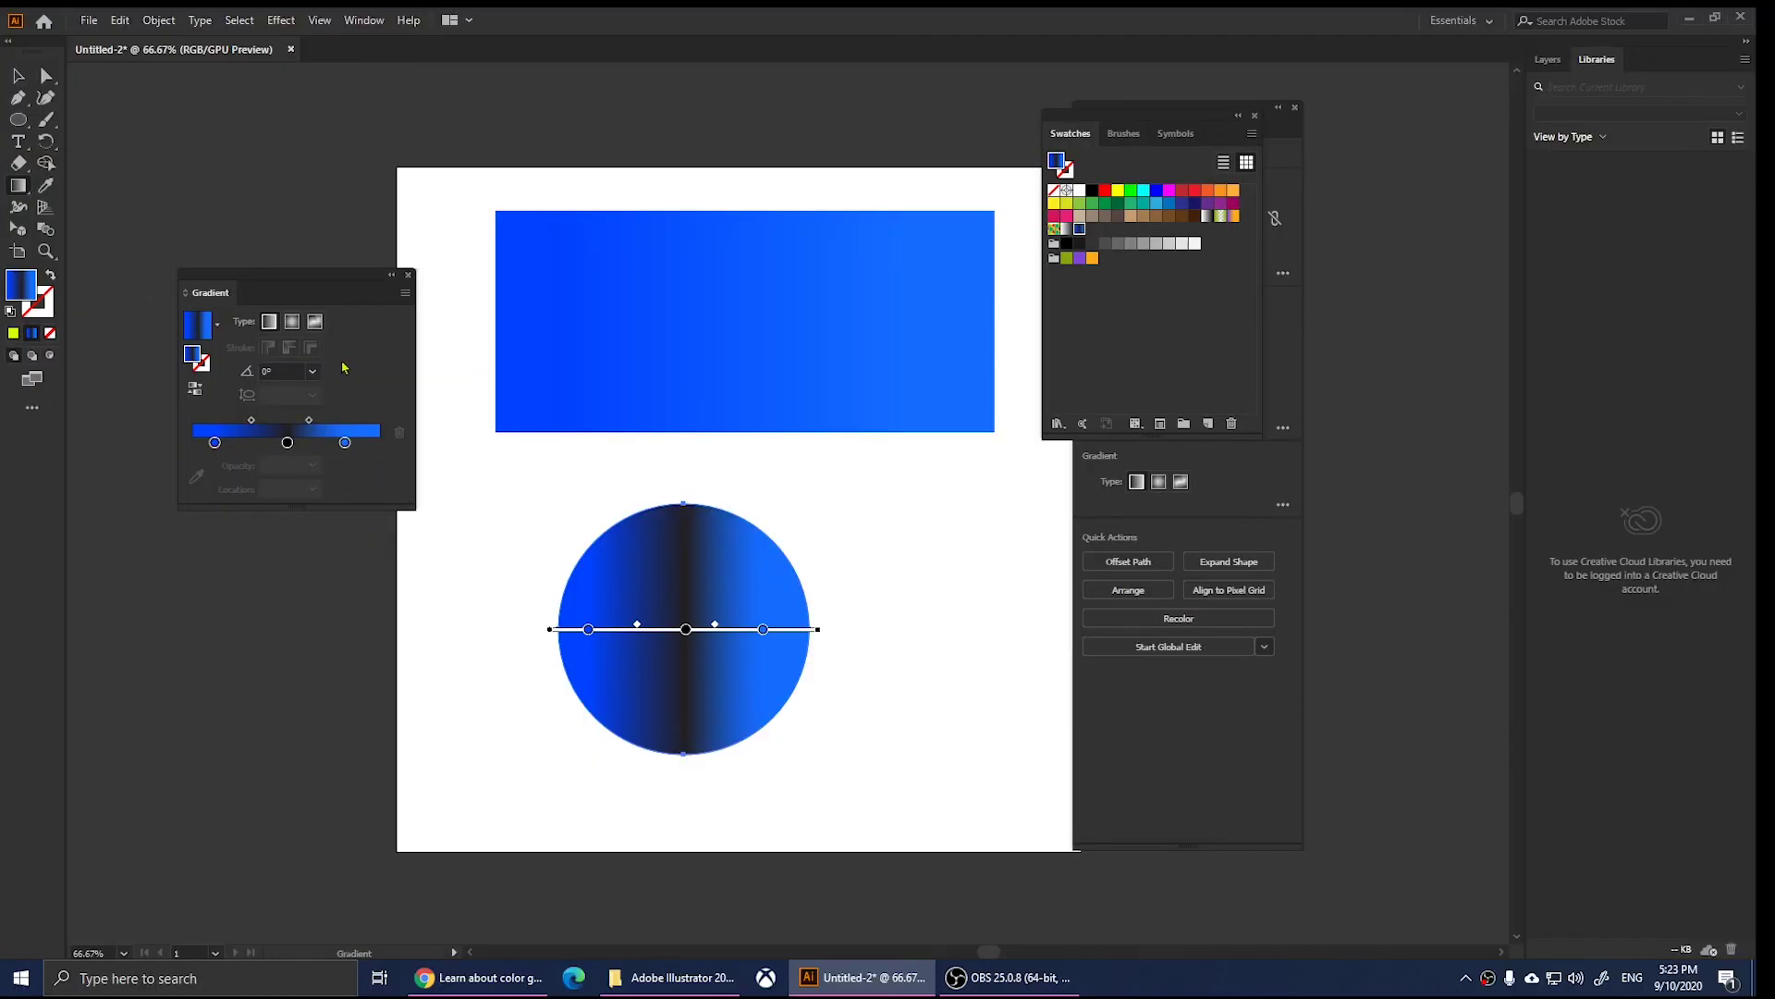
{"action": "left_click", "coordinate": [292, 322]}
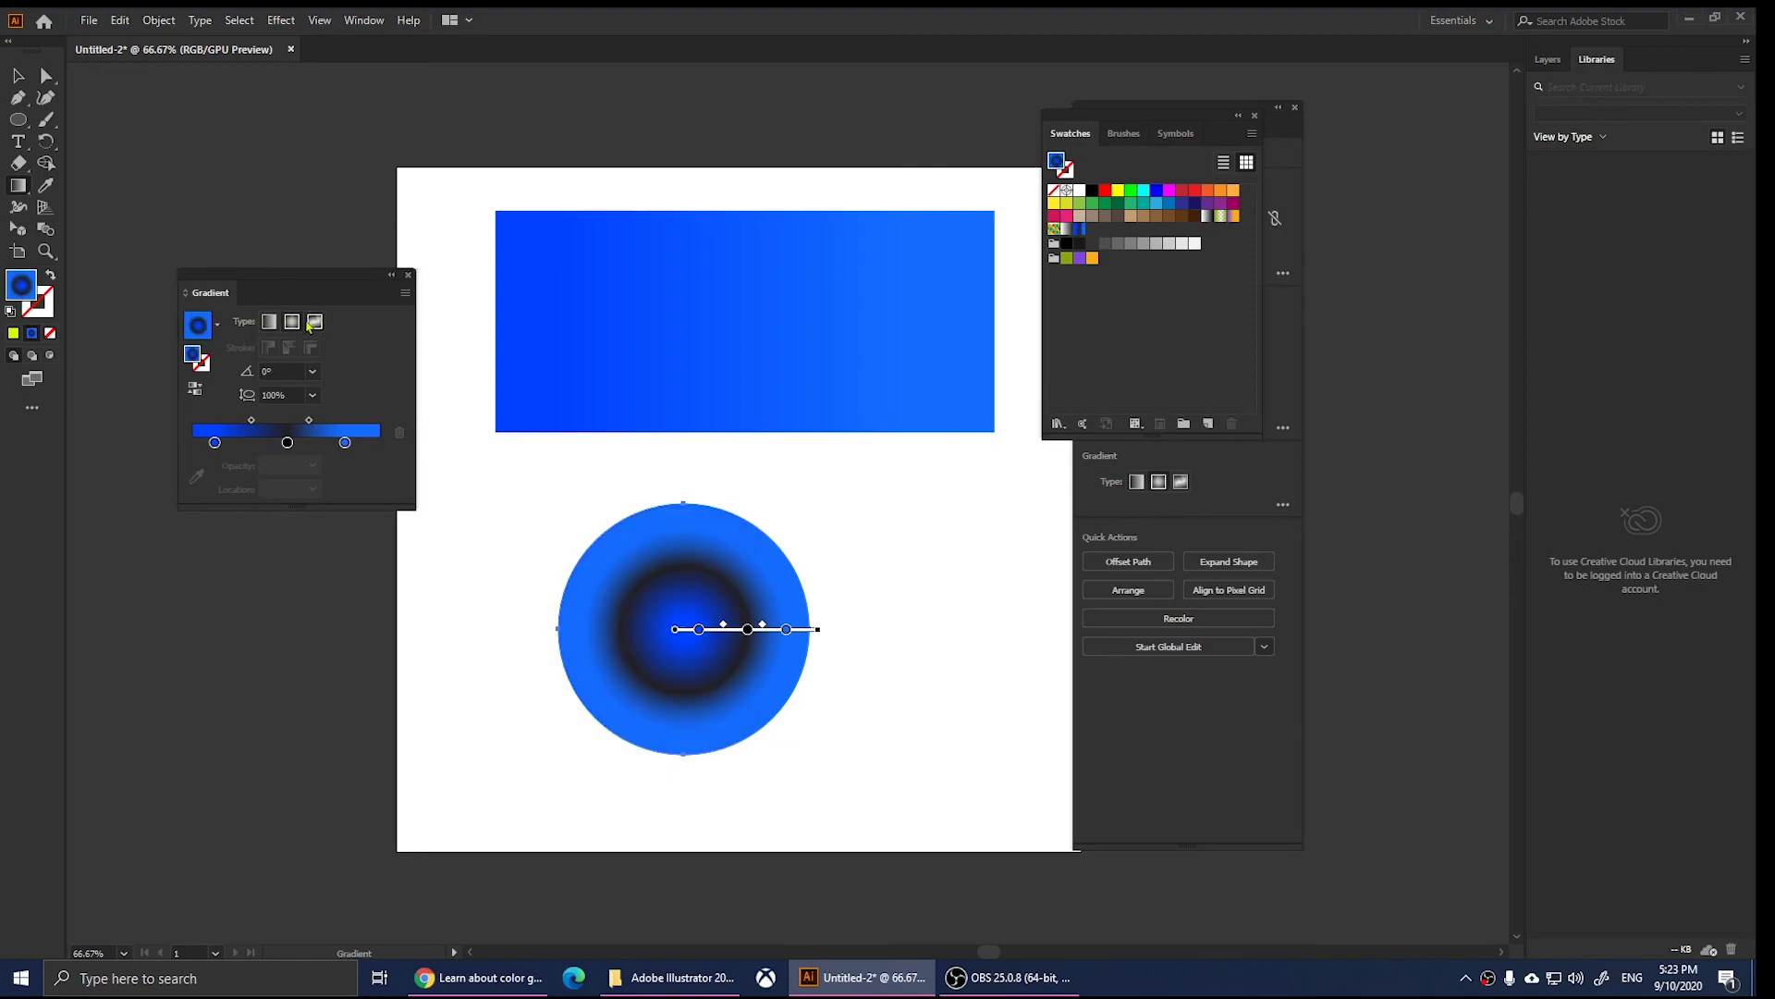